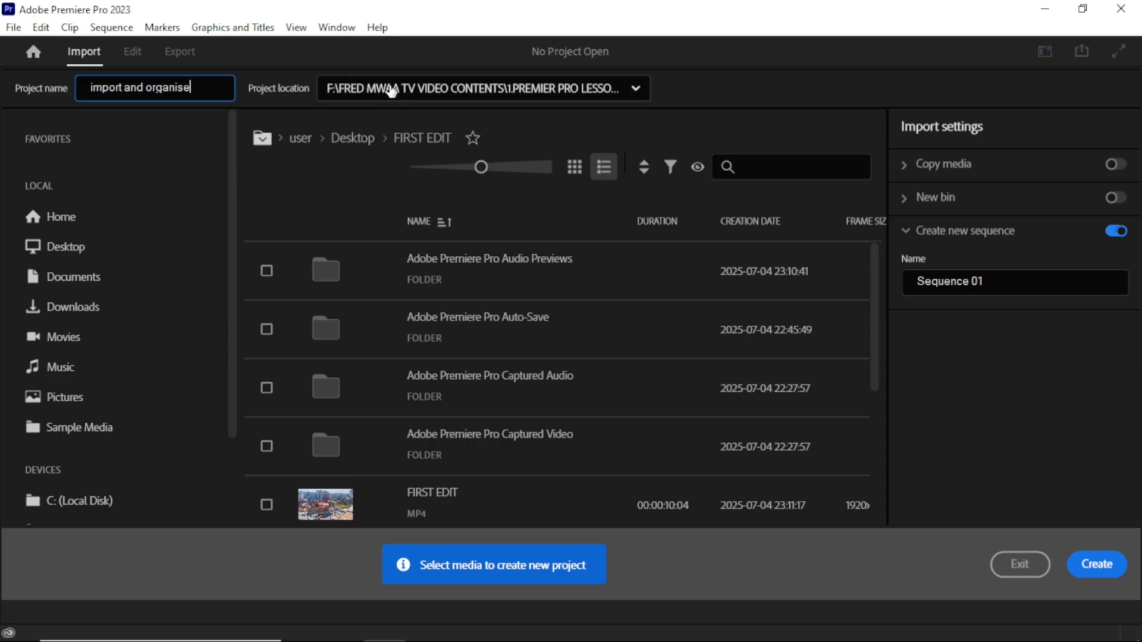
Set the project location to the FIRST EDIT folder on the Desktop and create the "import and organise" project.
click(381, 88)
click(288, 90)
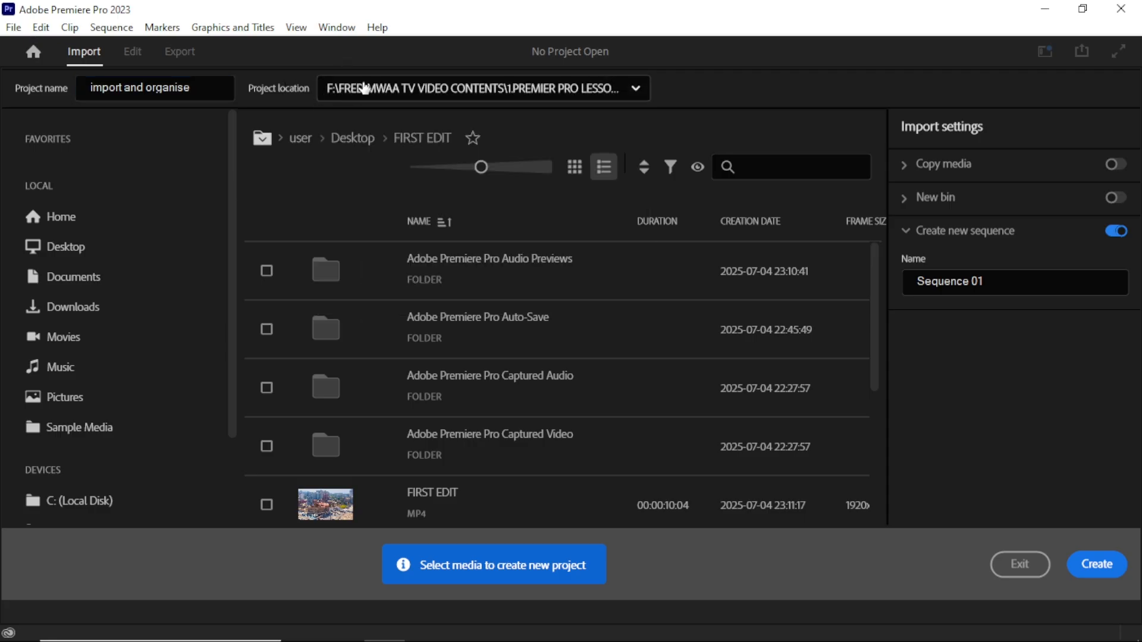
click(381, 88)
click(367, 296)
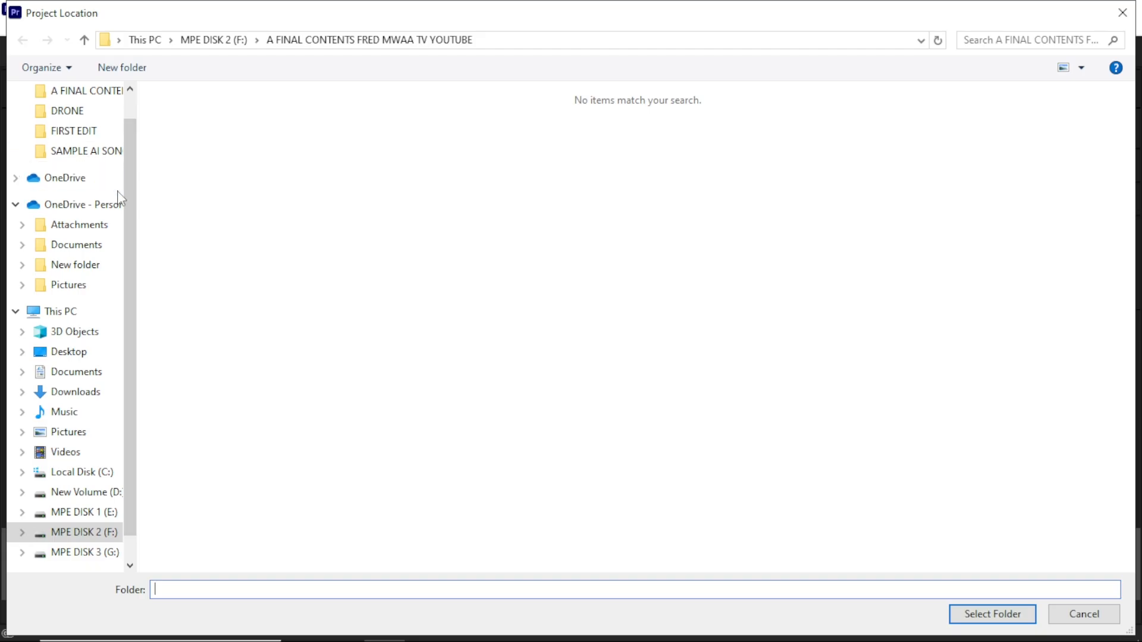
scroll(131, 208, up, 1)
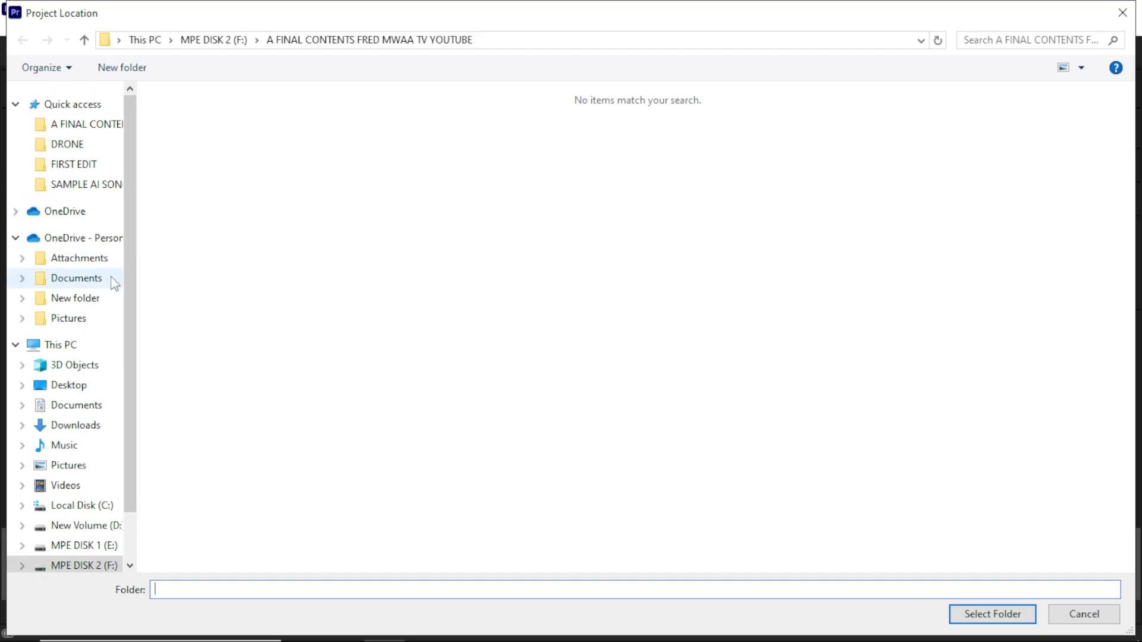
click(91, 388)
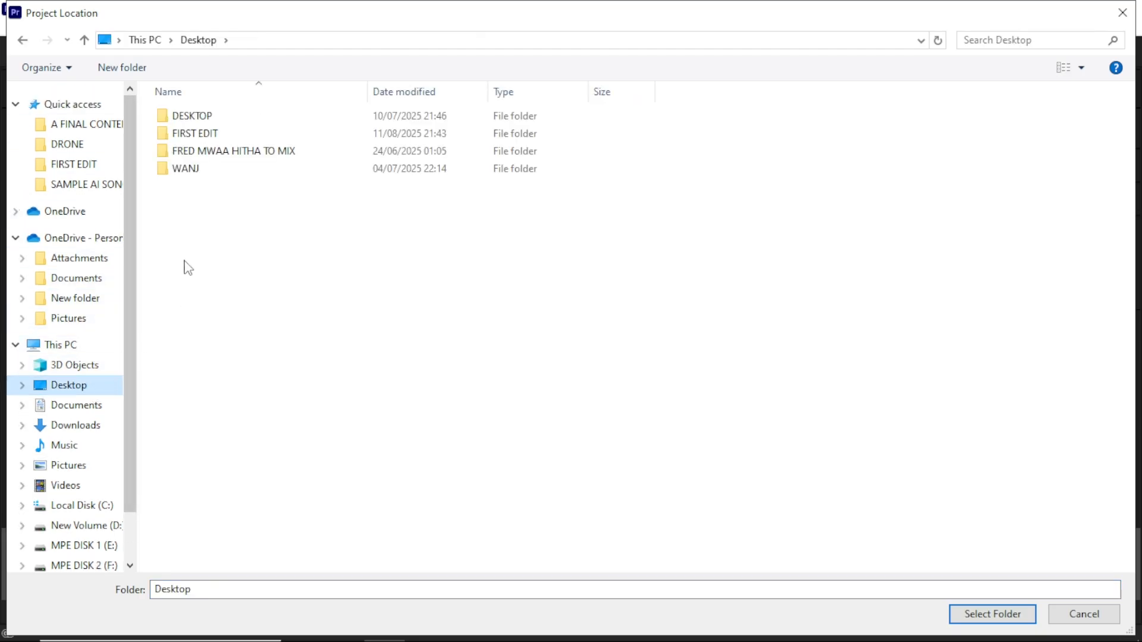
double_click(223, 134)
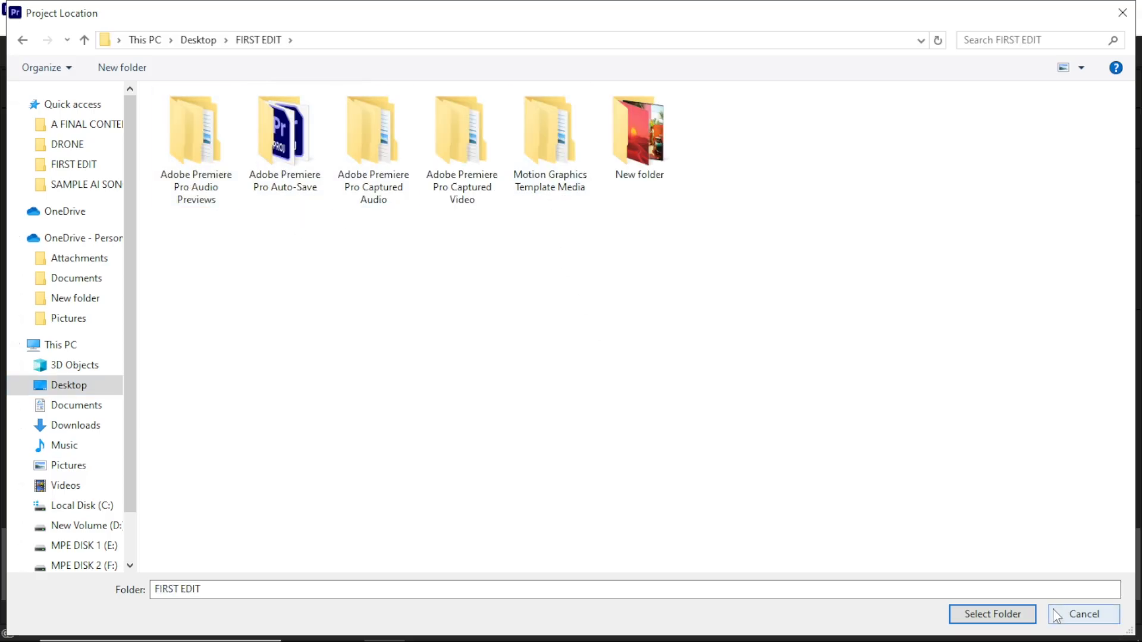
click(999, 615)
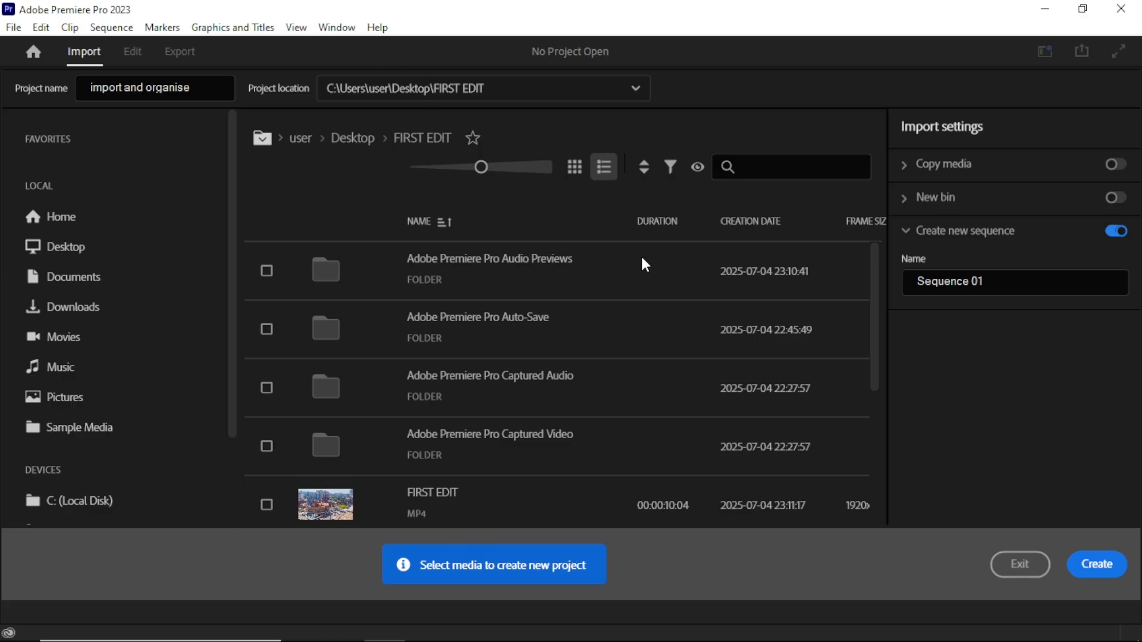
click(204, 83)
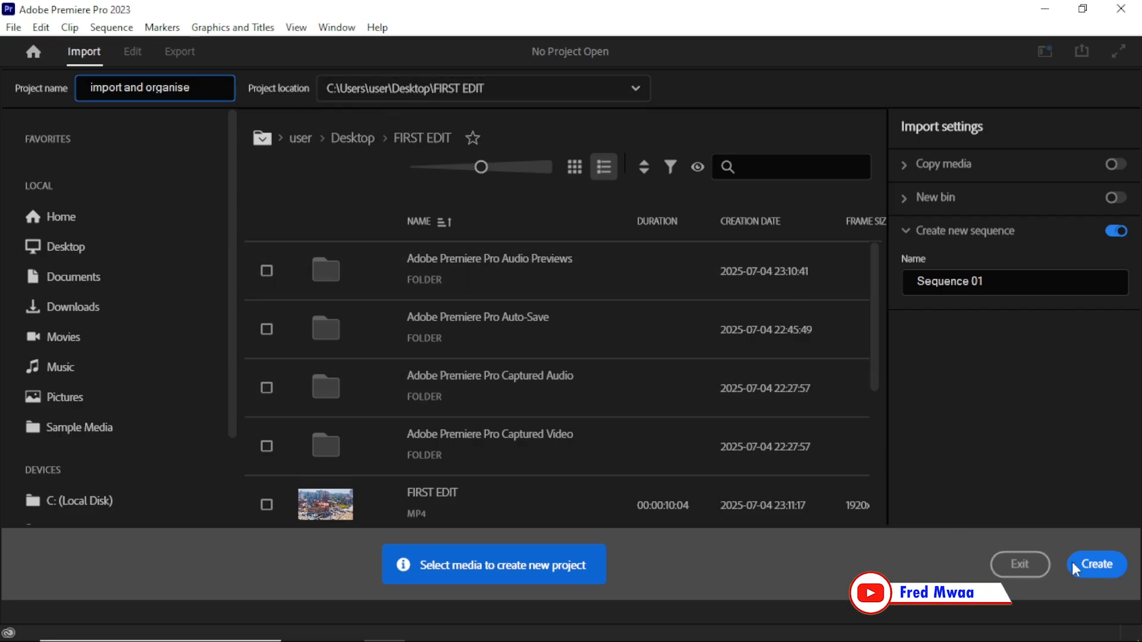
click(1095, 570)
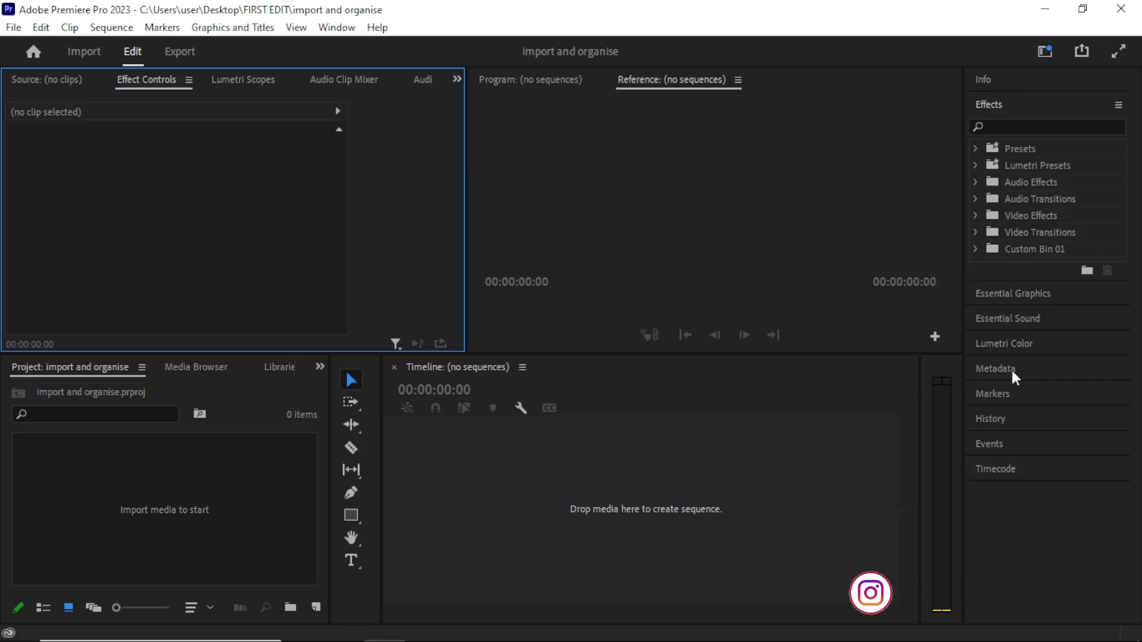
Choose the All Panels workspace for the new project.
click(1045, 170)
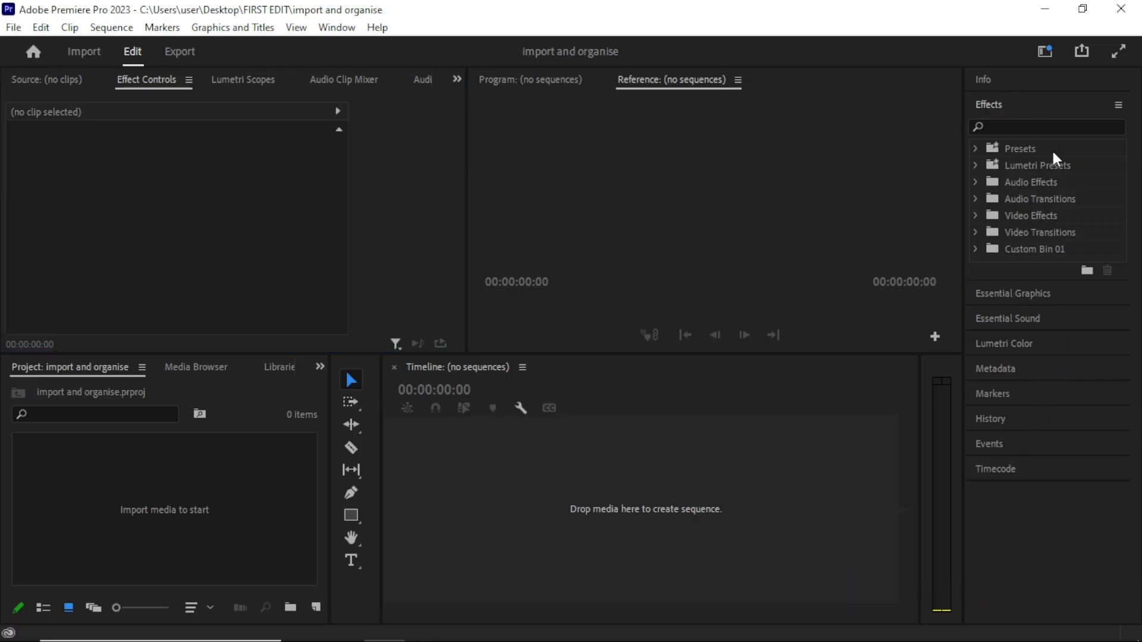
click(337, 27)
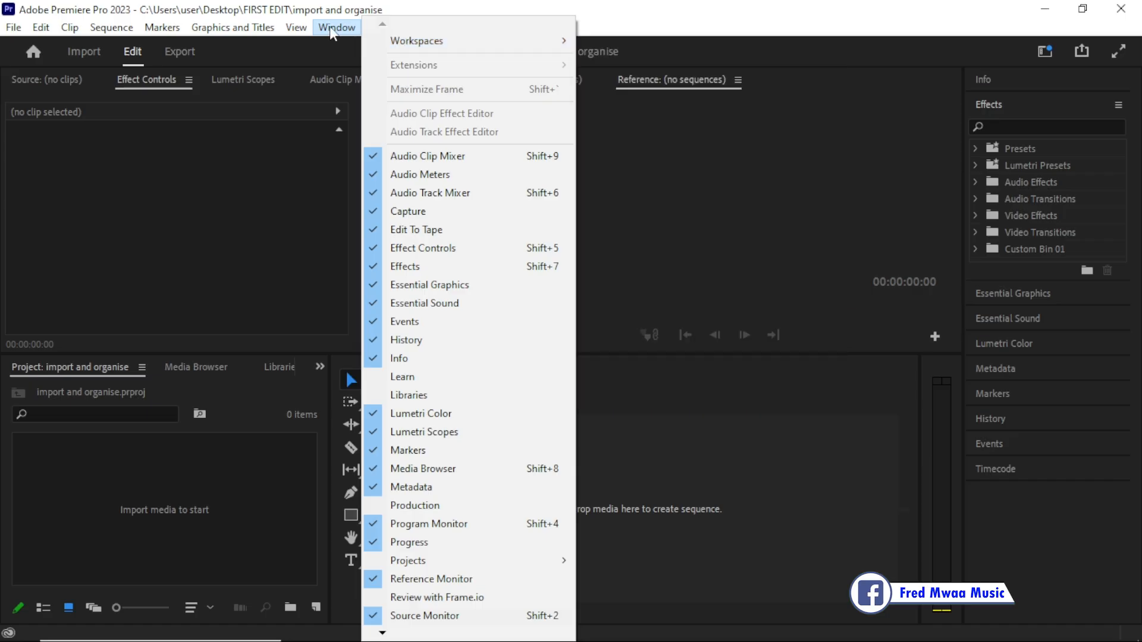
mouse_move(419, 48)
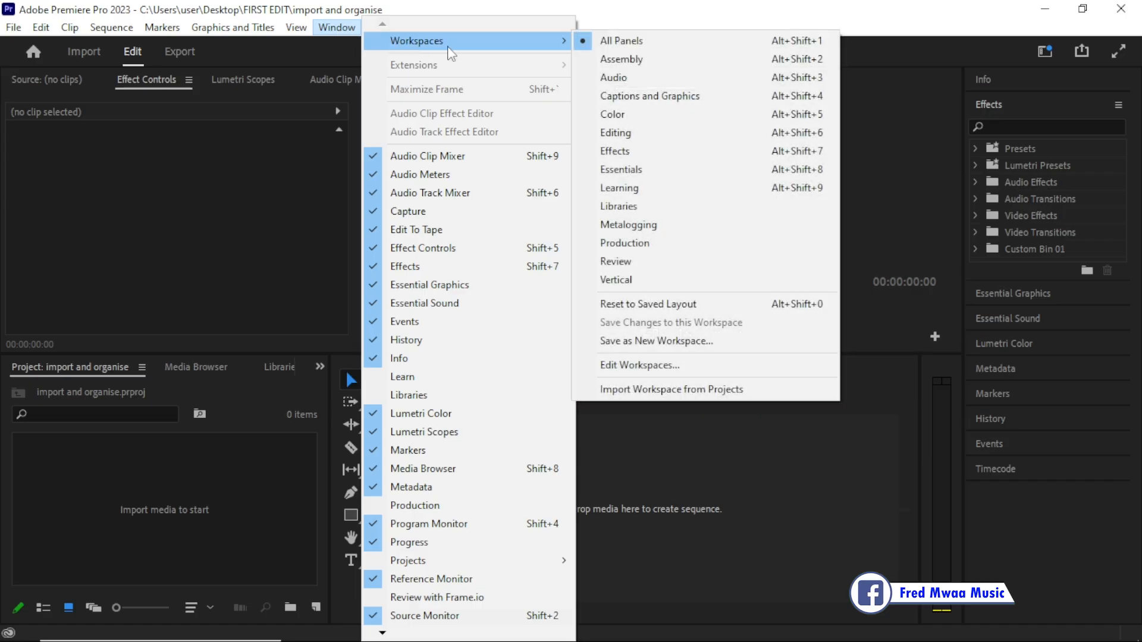
click(344, 30)
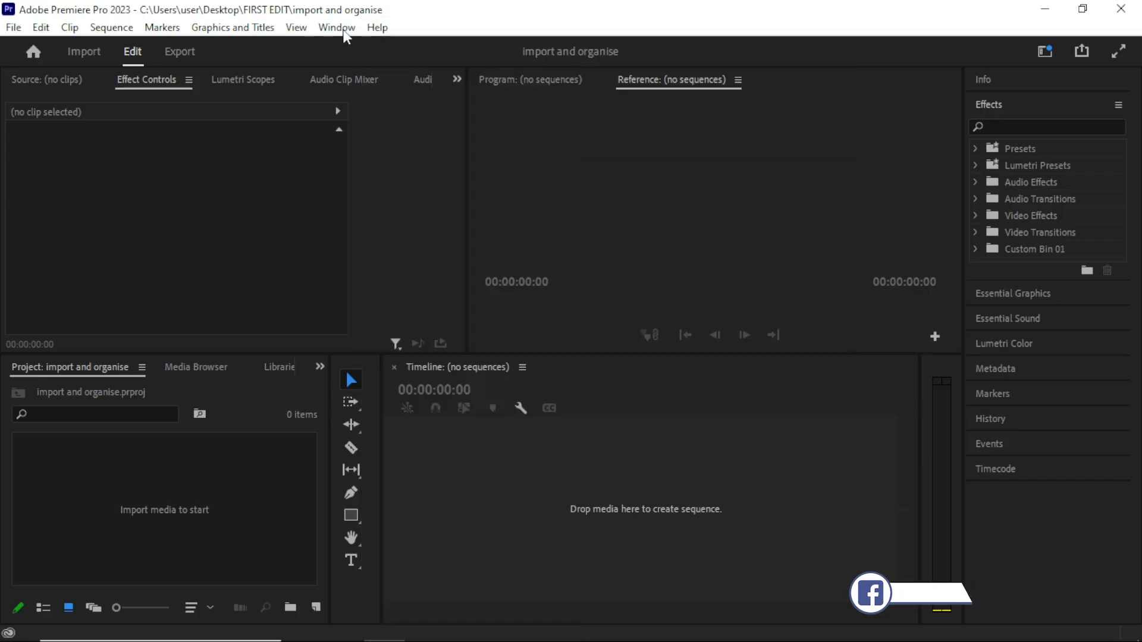
click(344, 31)
mouse_move(428, 41)
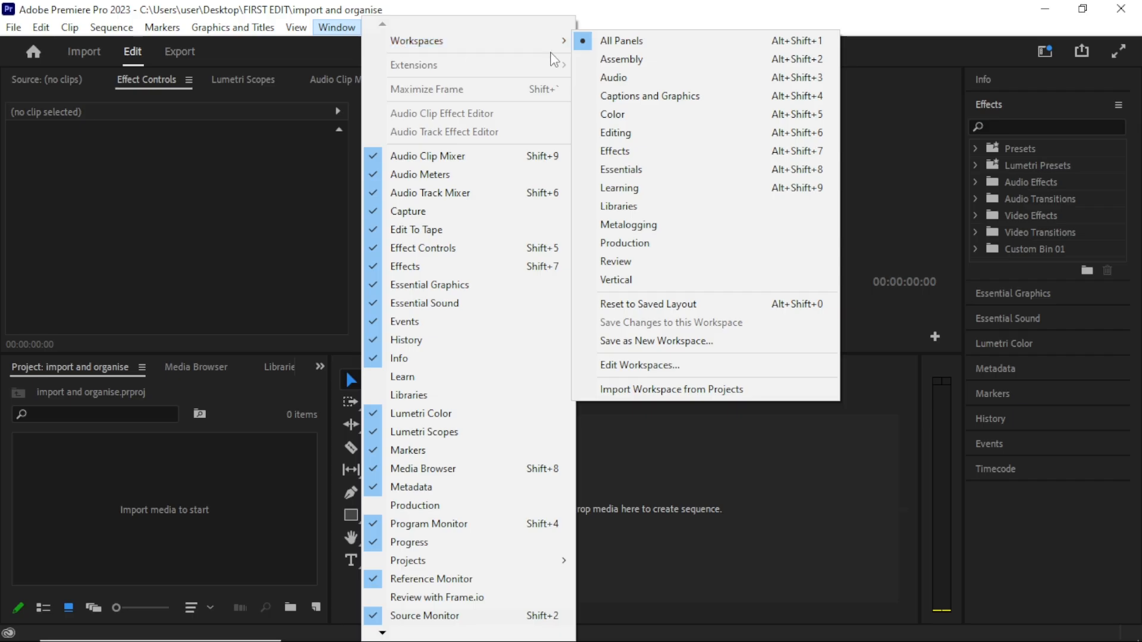
click(650, 44)
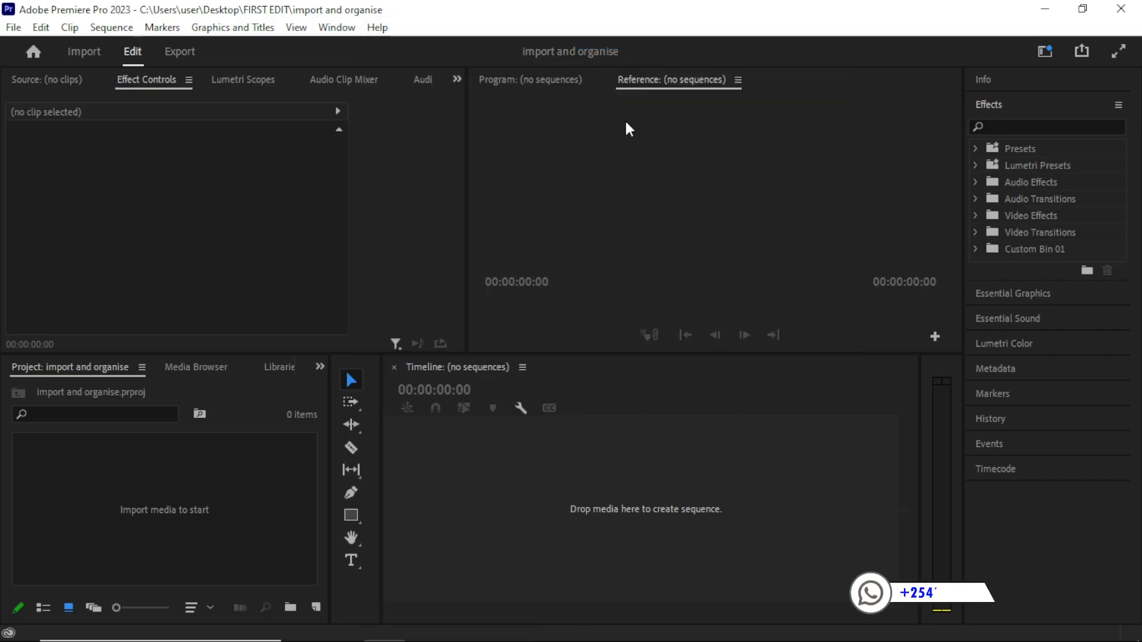
click(272, 494)
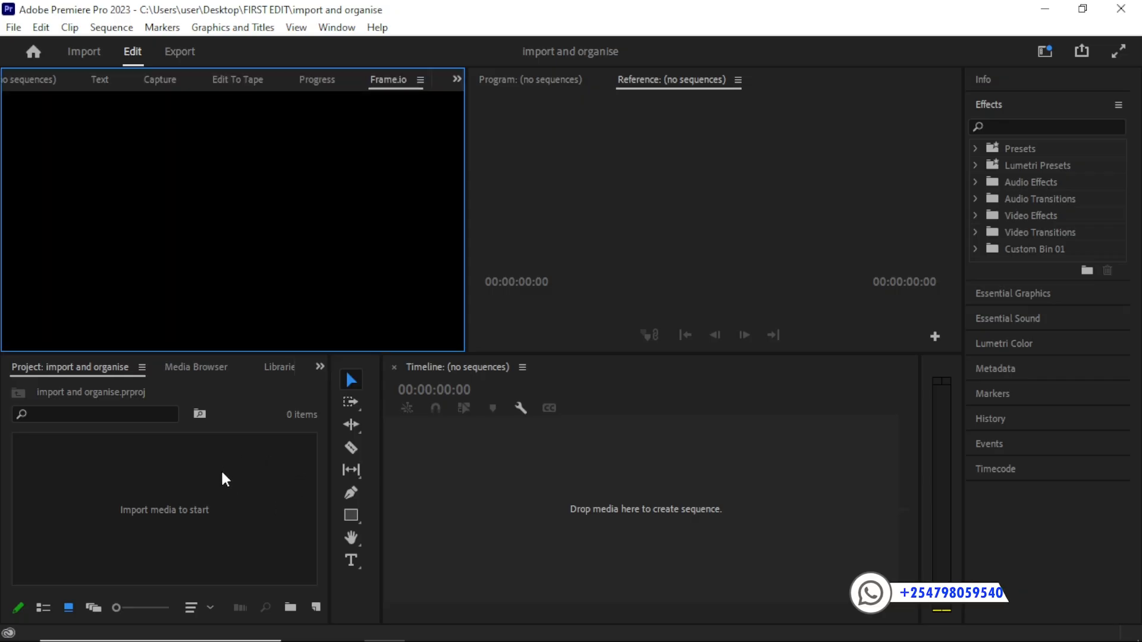
click(96, 81)
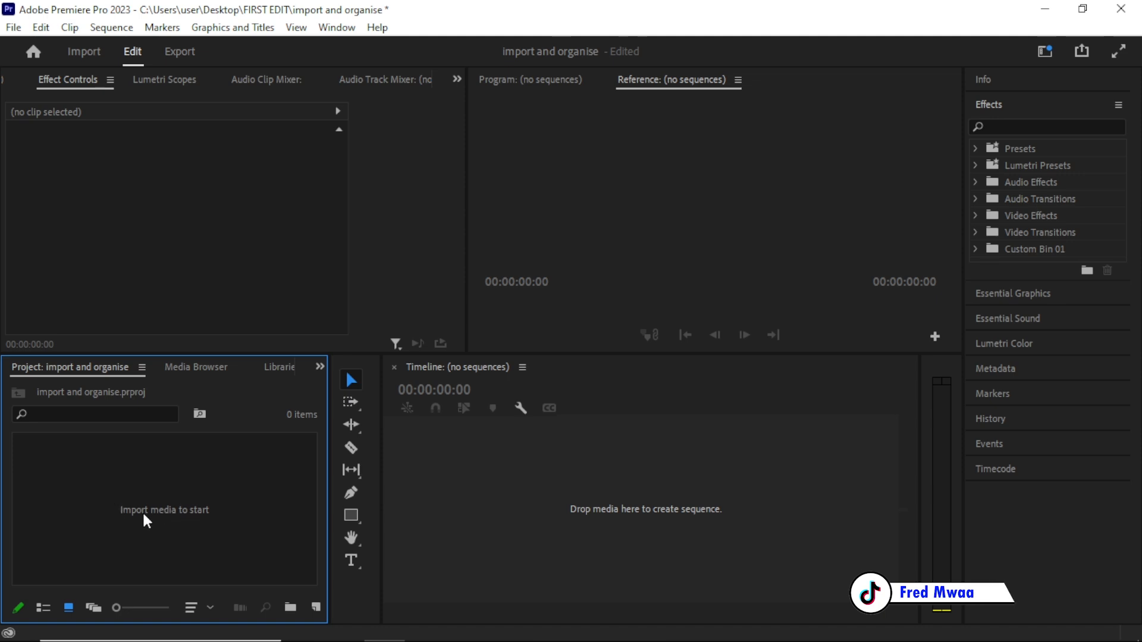
Import all media files from New folder inside FIRST EDIT using the Import dialog.
double_click(176, 512)
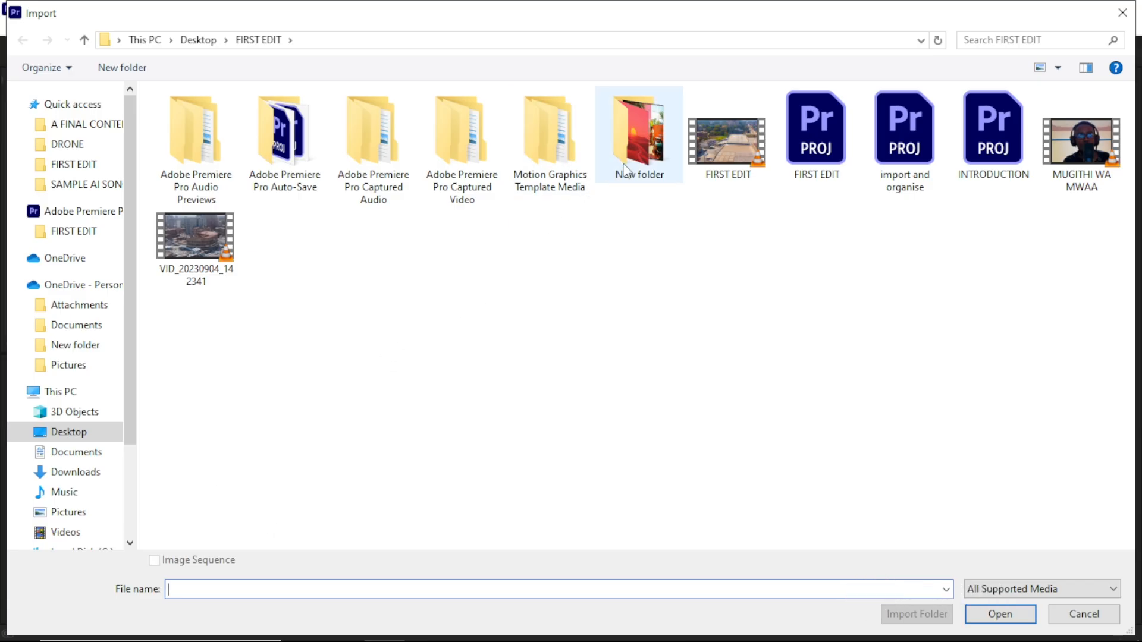
double_click(638, 166)
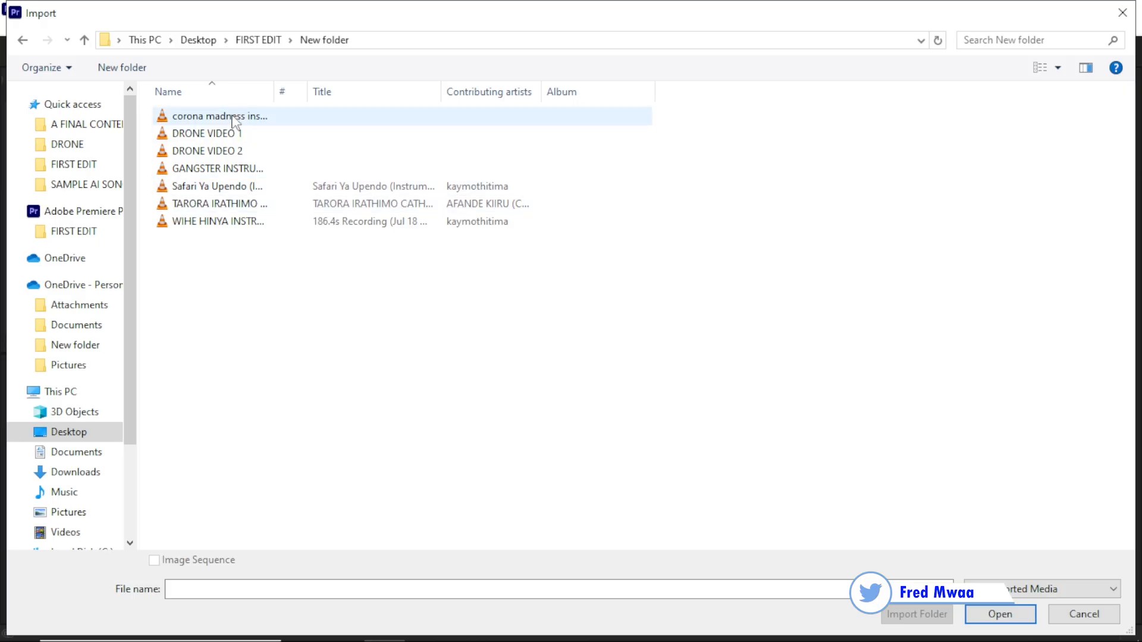
drag(233, 314, 230, 116)
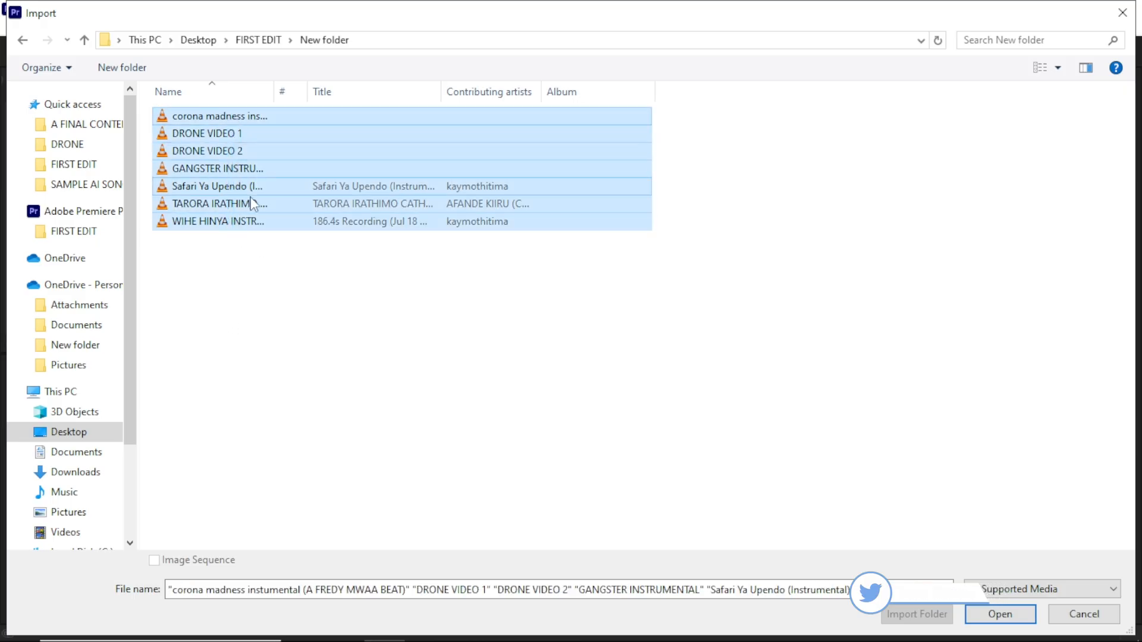
click(253, 279)
key(ctrl+a)
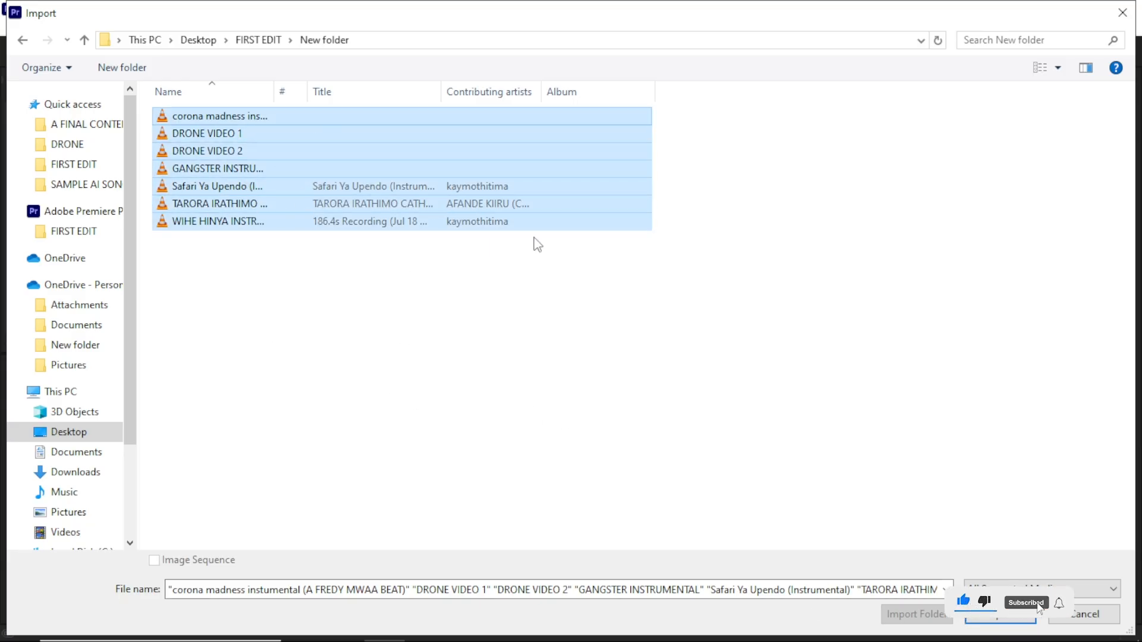
click(990, 621)
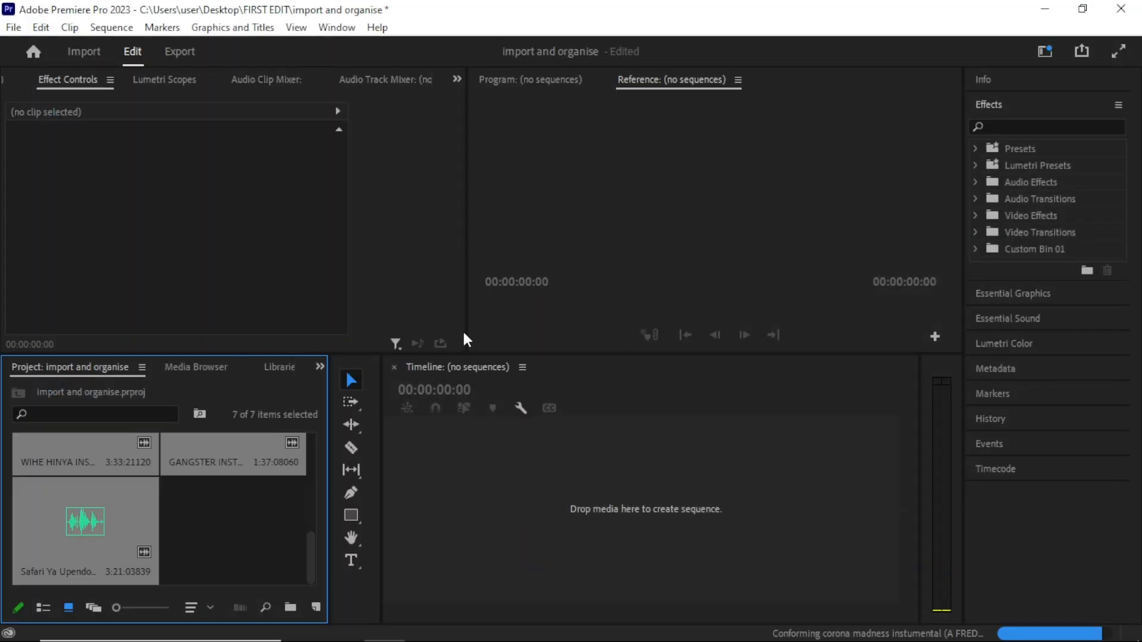
Look through the imported clips in the project and undo their import.
click(281, 515)
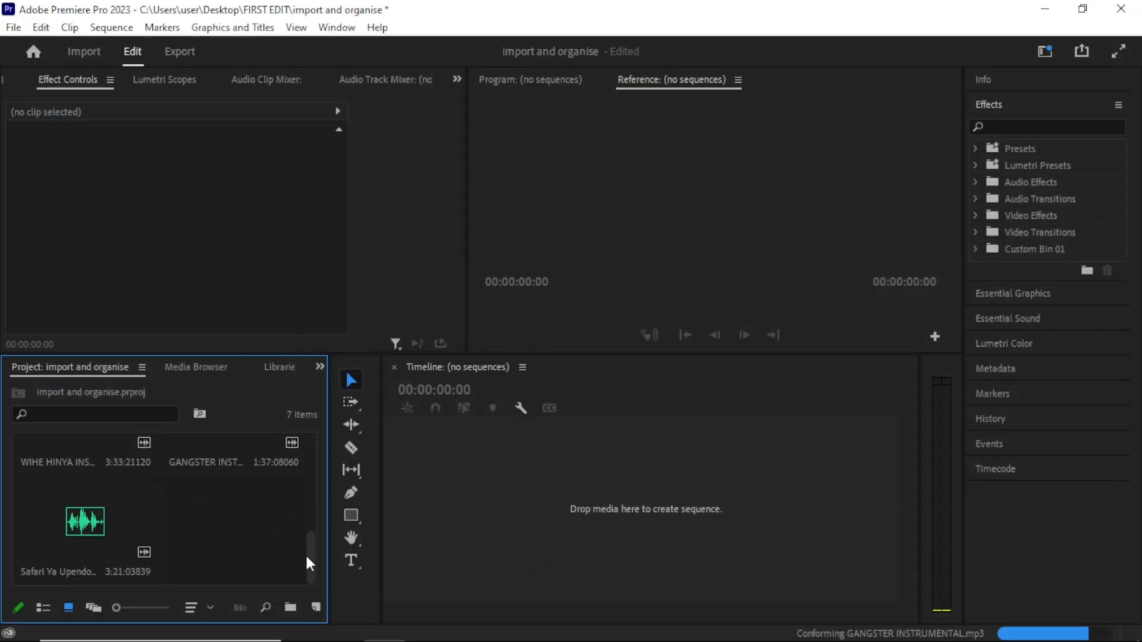
drag(308, 556, 321, 504)
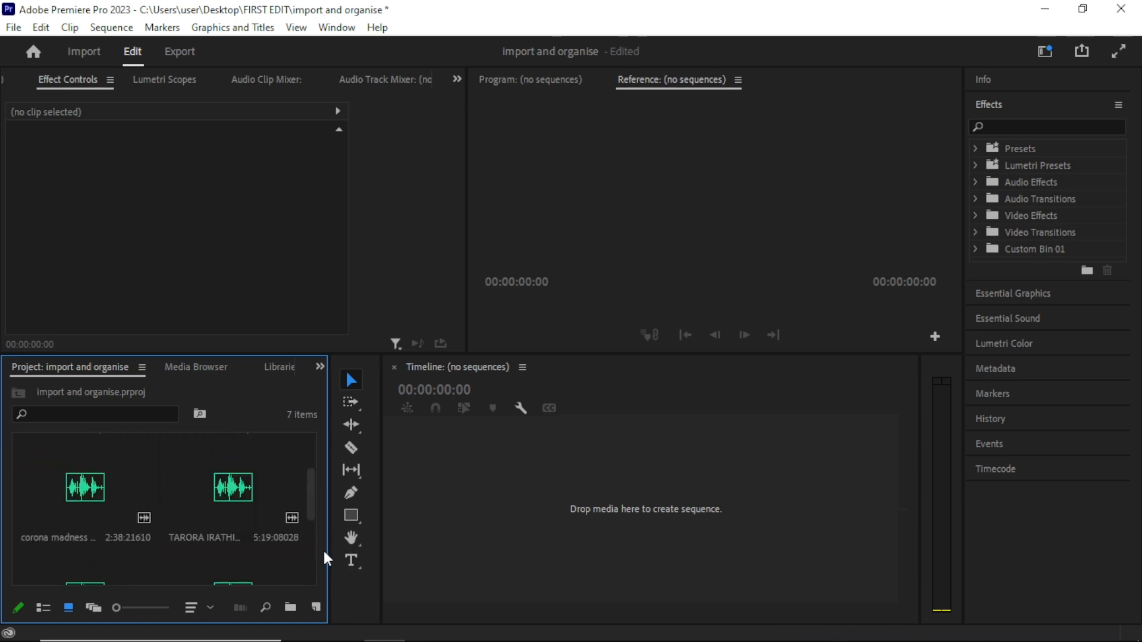
key(ctrl+z)
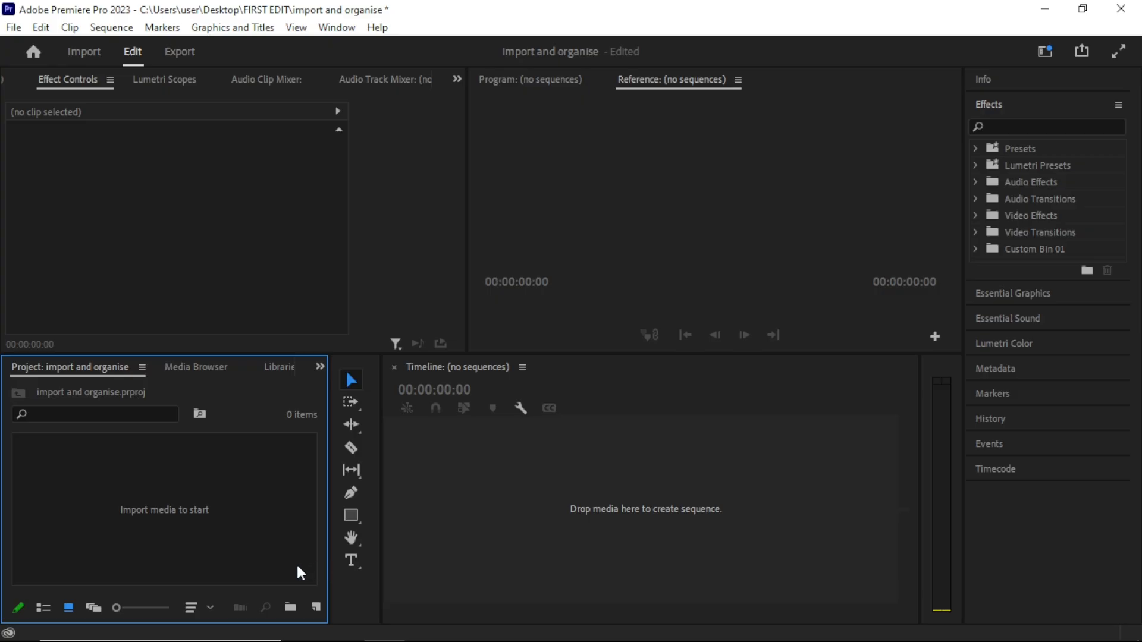
Switch to File Explorer and open New folder inside the Desktop's FIRST EDIT folder.
click(343, 625)
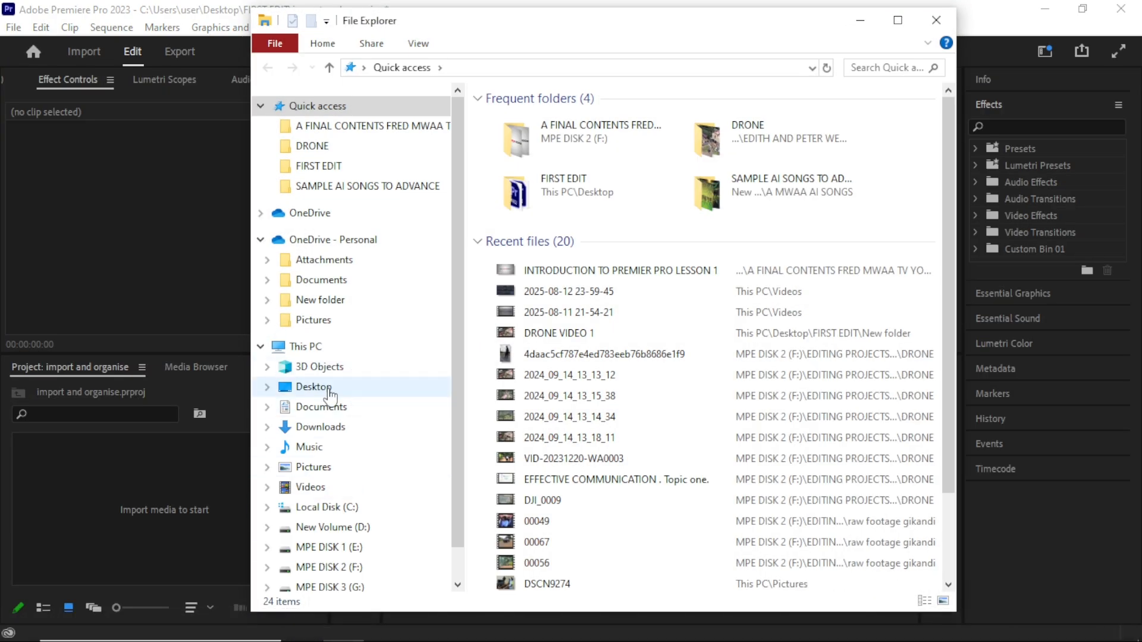
click(329, 392)
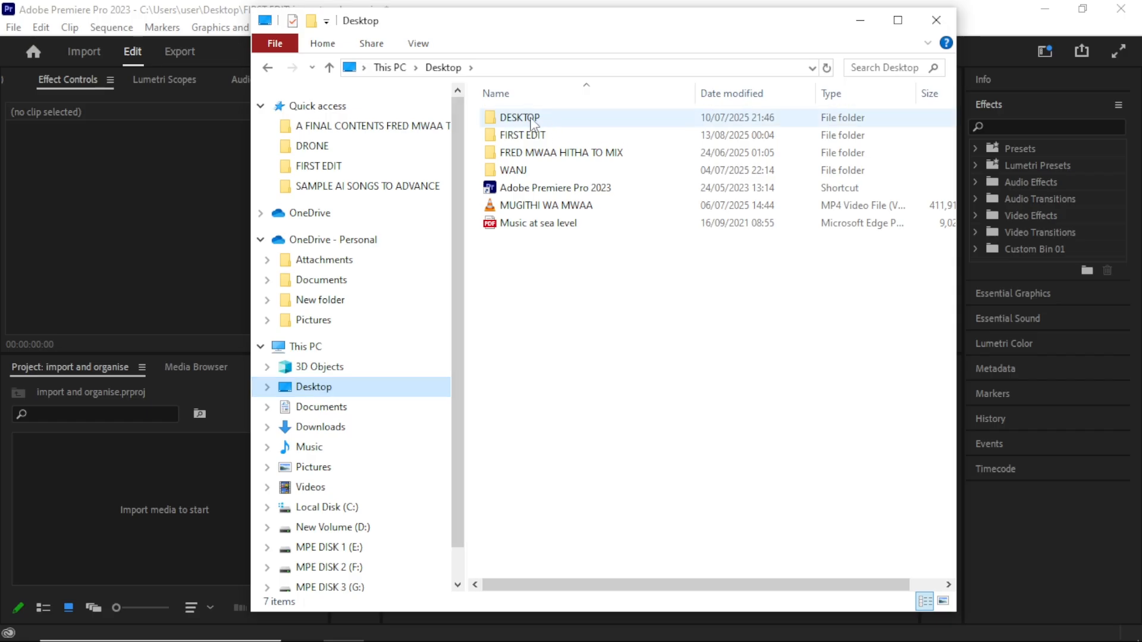
double_click(531, 140)
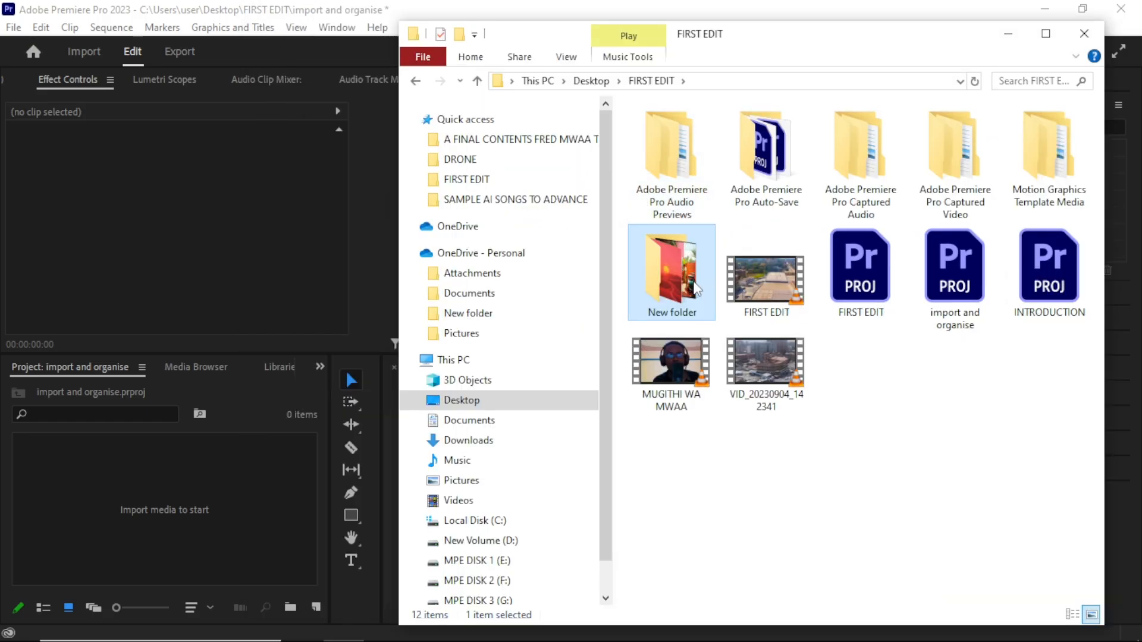
double_click(684, 277)
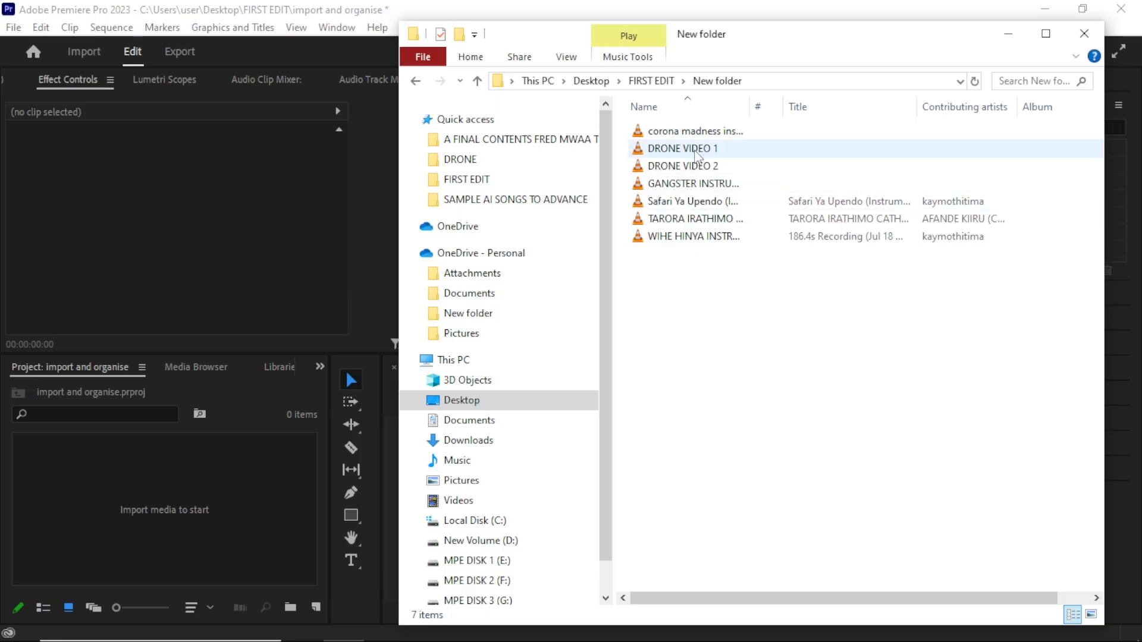
Select all the audio and drone video files in New folder and bring them from File Explorer into the Premiere Pro project.
drag(694, 321, 706, 128)
drag(705, 400, 713, 131)
click(697, 295)
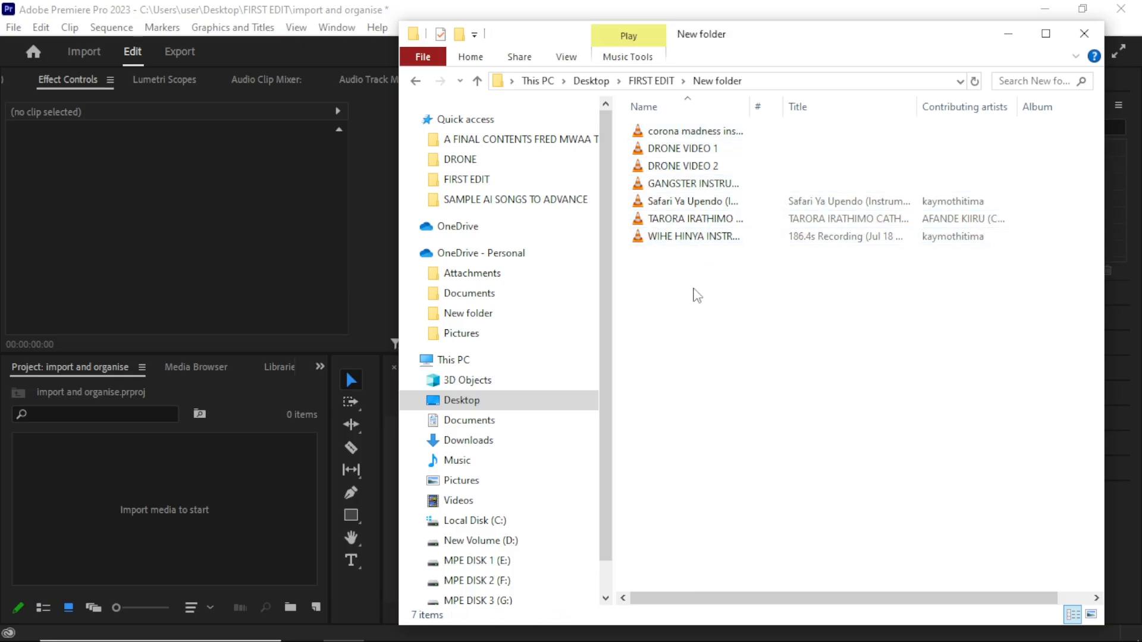
key(ctrl+a)
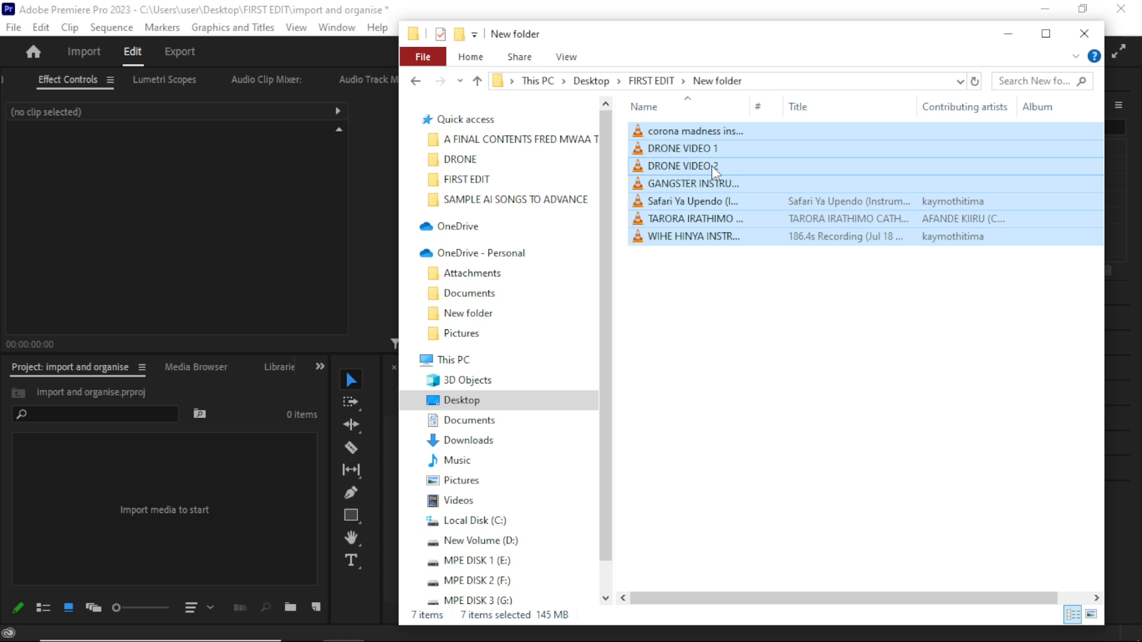
drag(712, 166, 212, 490)
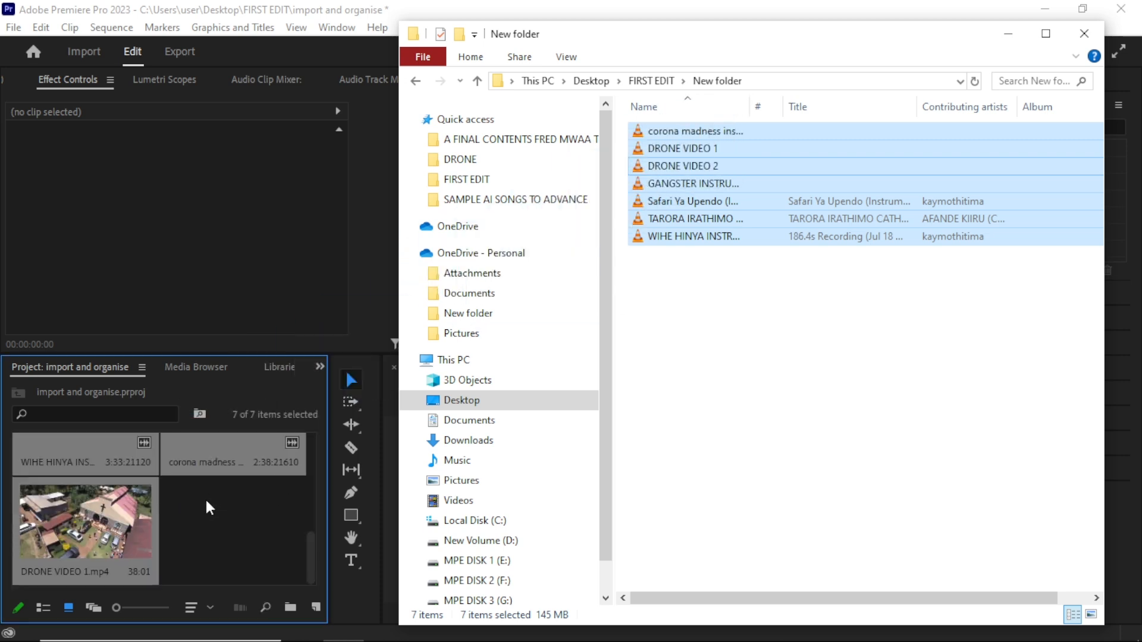
click(206, 503)
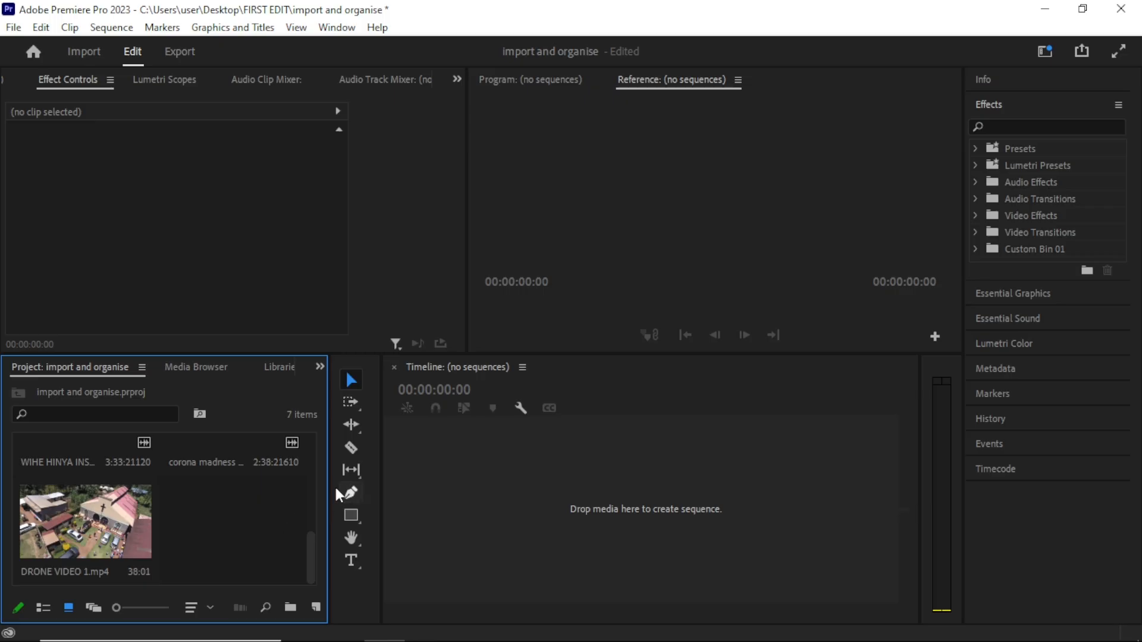
Enlarge the Project panel in width and height so that all imported clip thumbnails fit without scrolling.
drag(332, 494, 345, 494)
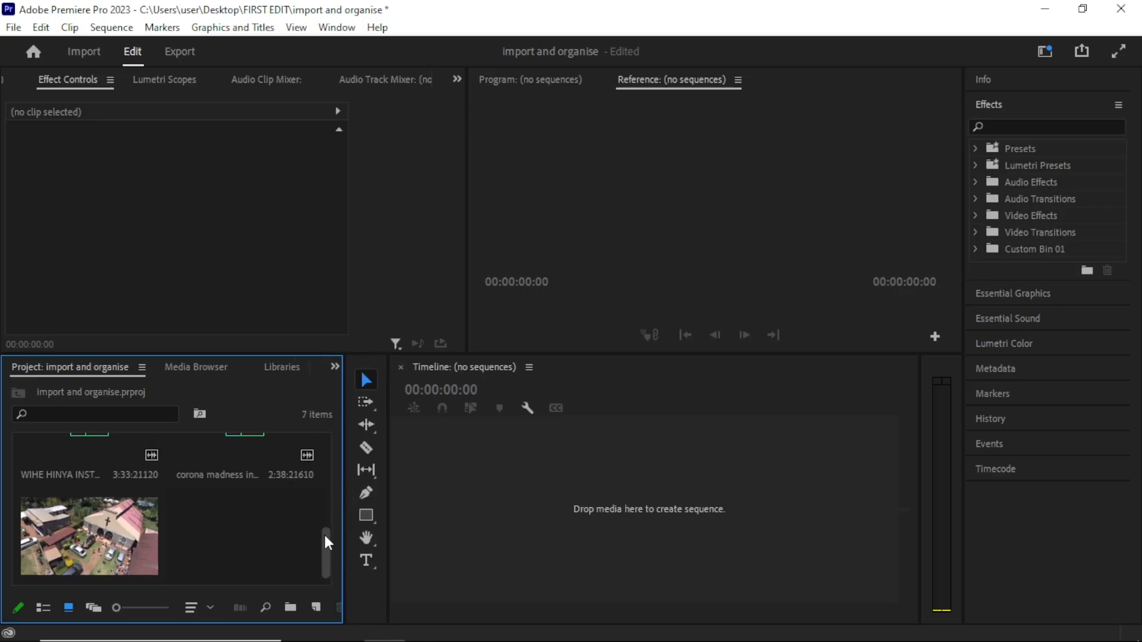
drag(323, 540, 323, 493)
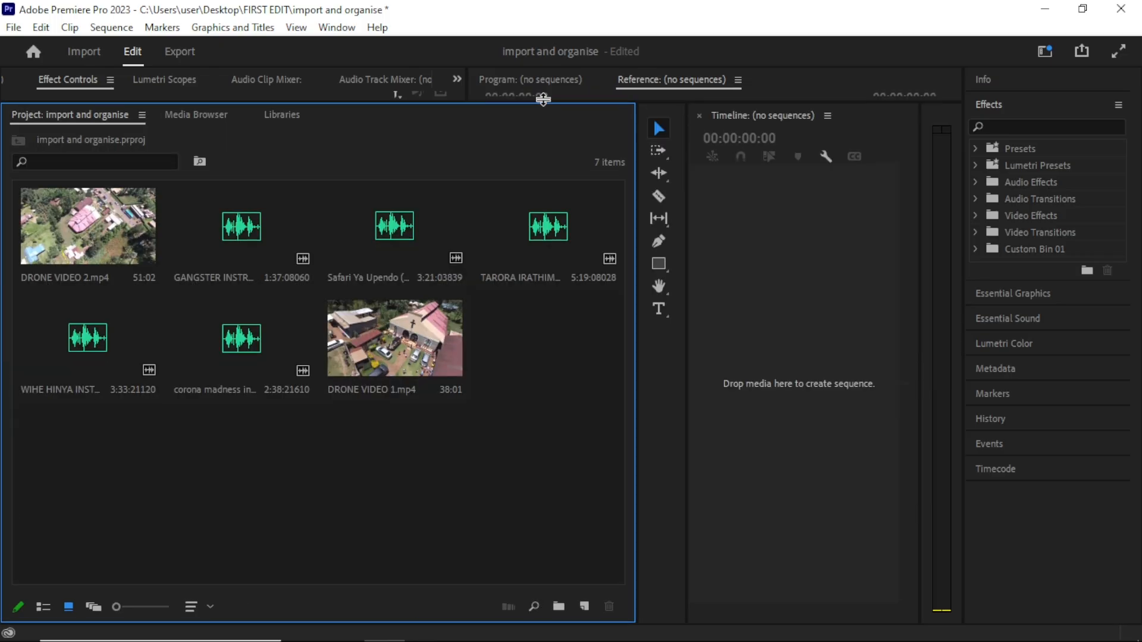
drag(543, 99, 552, 79)
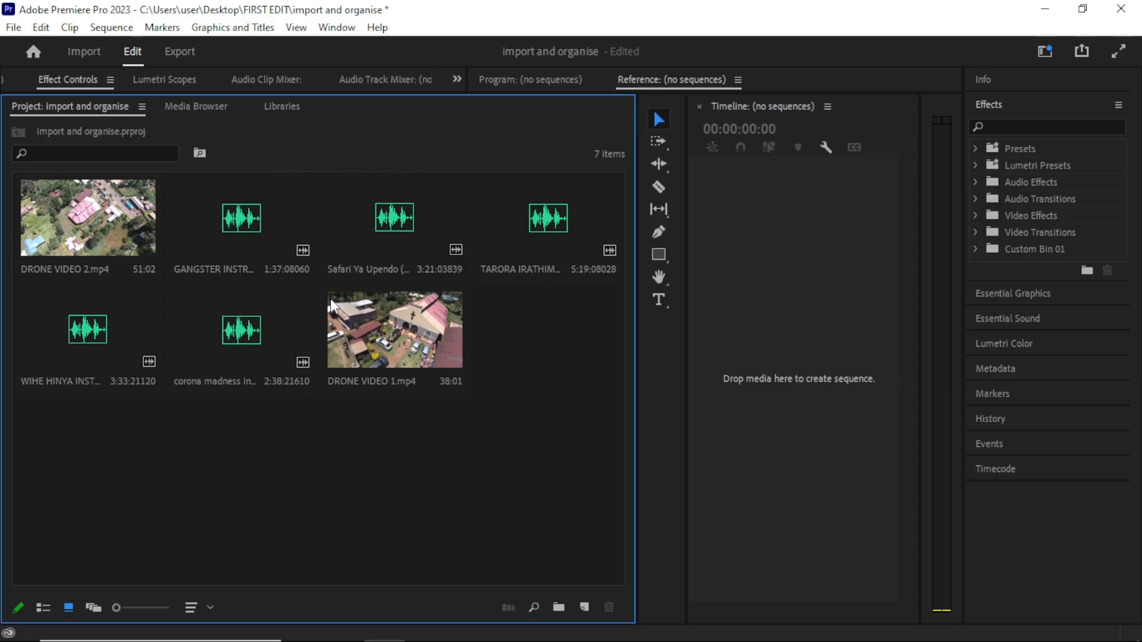
Create a new color matte in the project with the default name Color Matte and set its color to red.
click(115, 214)
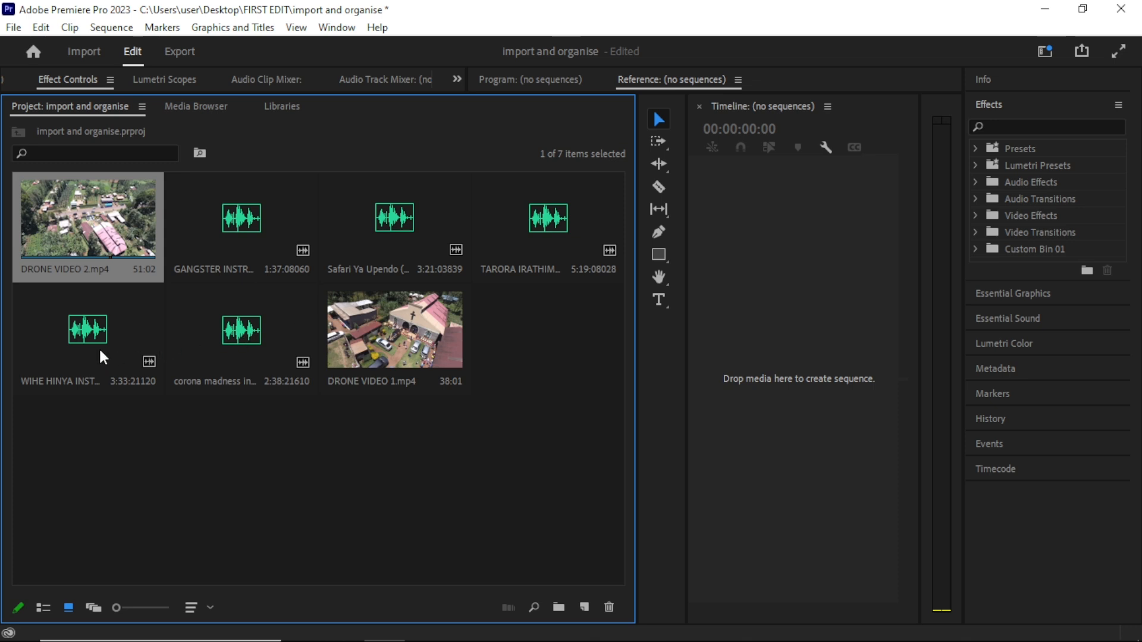
click(585, 608)
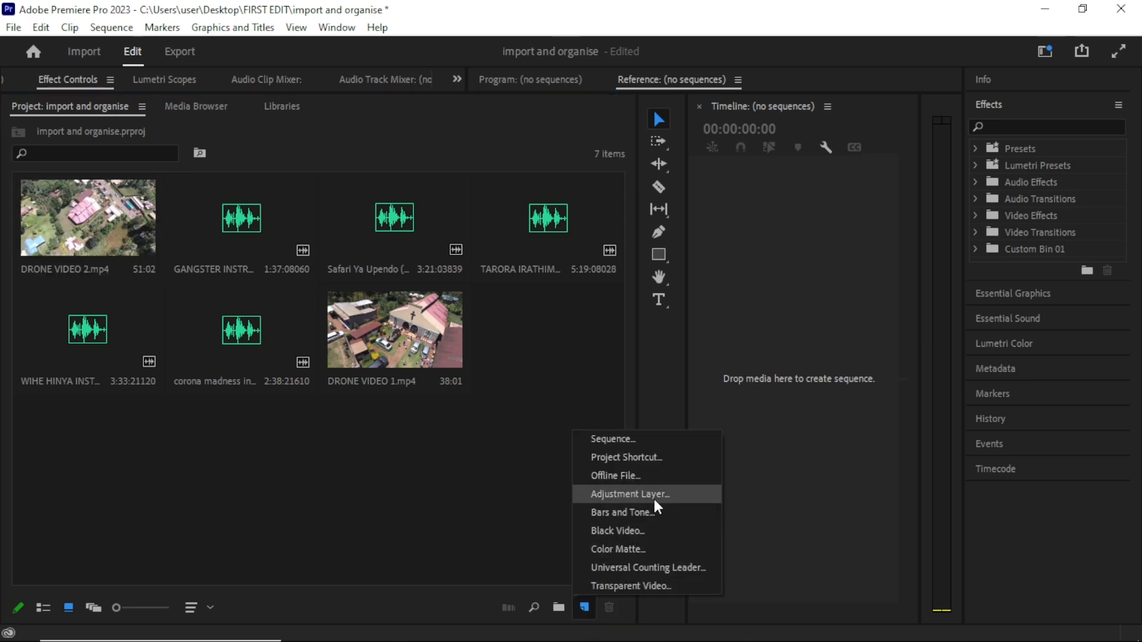
click(632, 547)
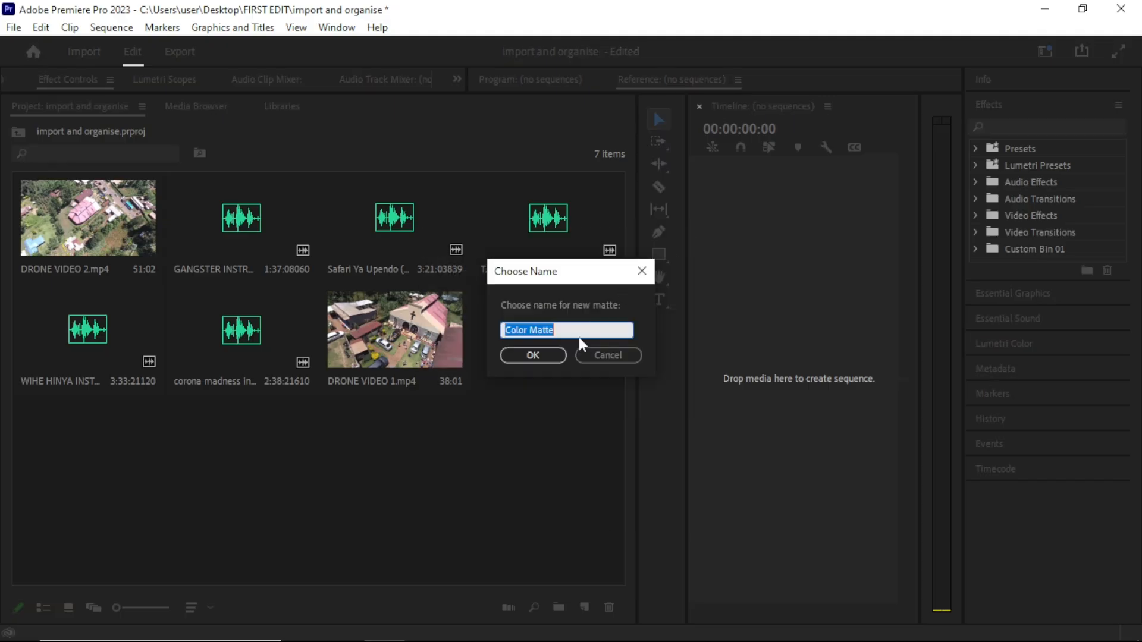
click(559, 356)
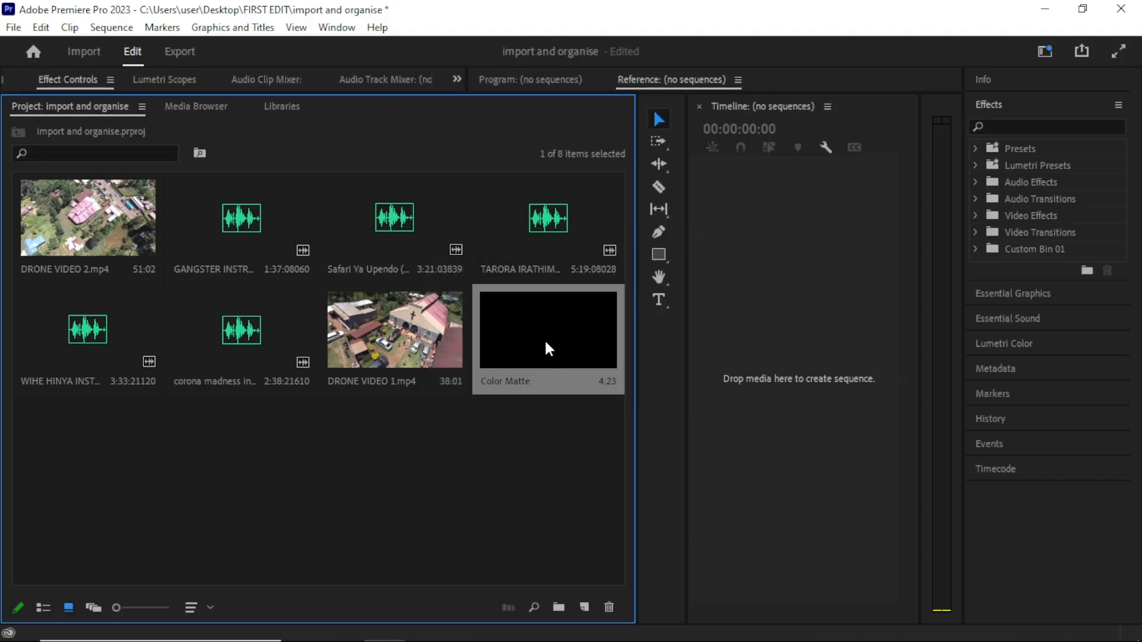
double_click(545, 343)
drag(545, 341, 635, 427)
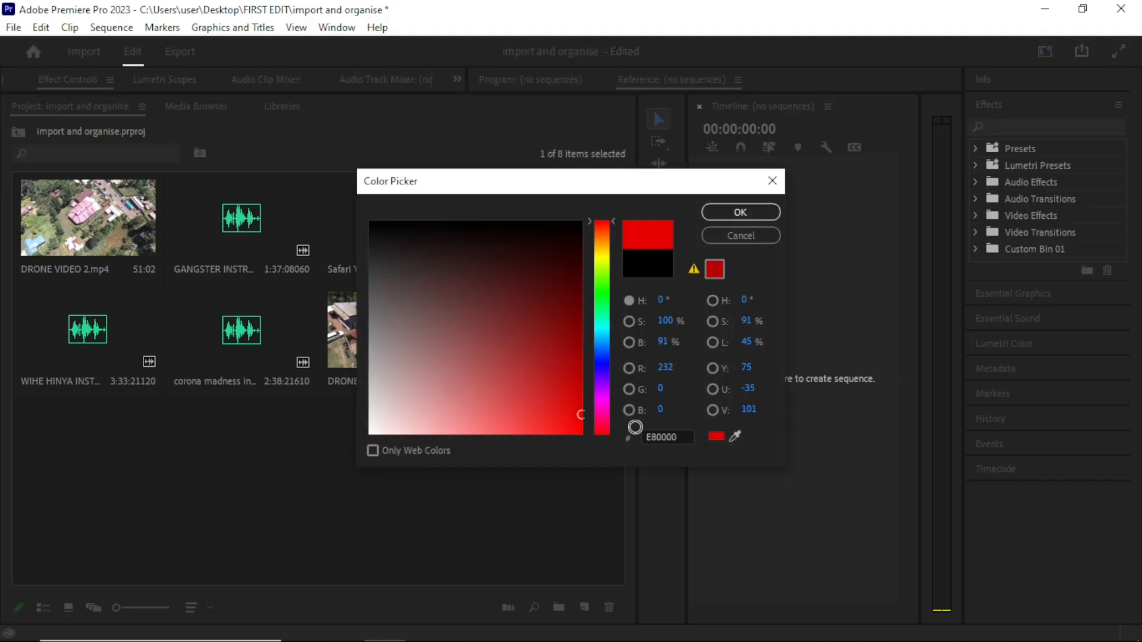
key(Return)
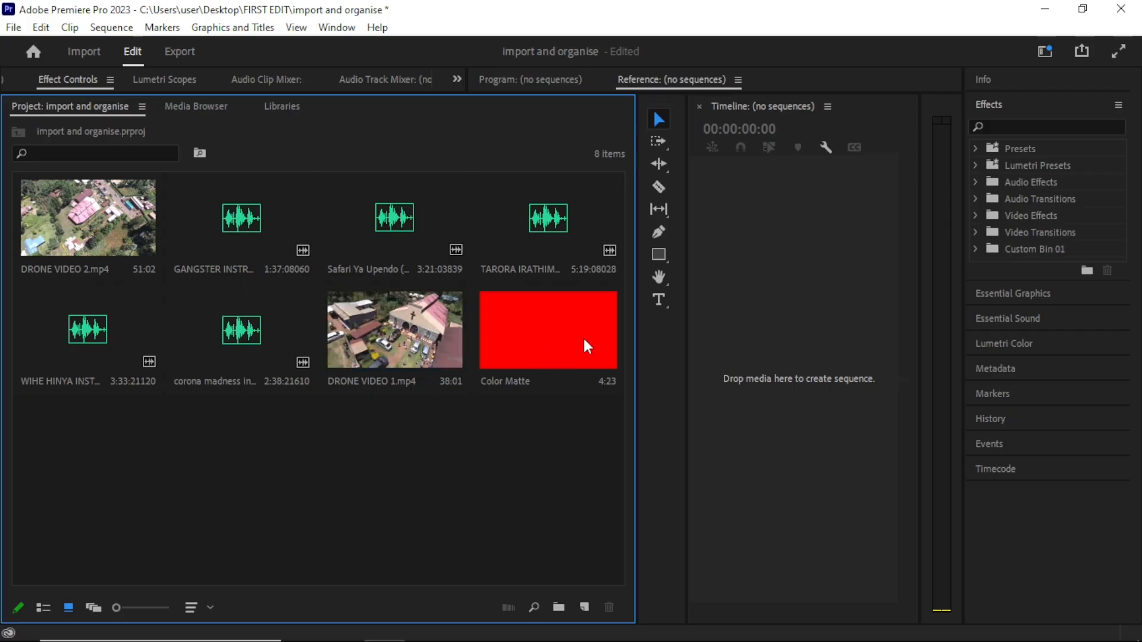
click(537, 319)
click(556, 419)
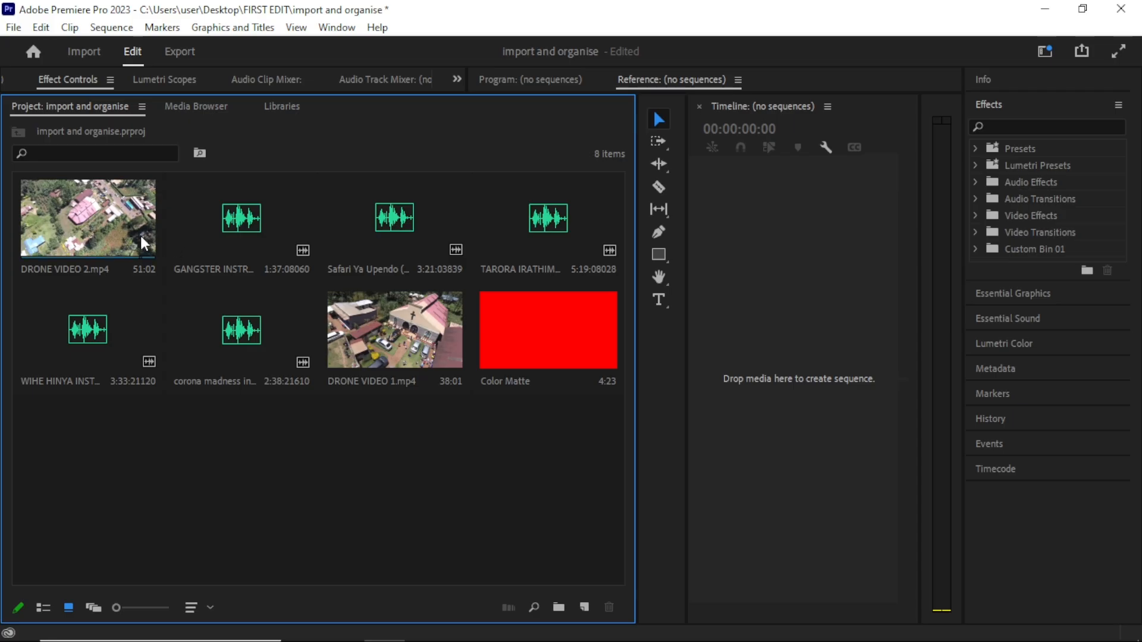
click(227, 236)
click(504, 341)
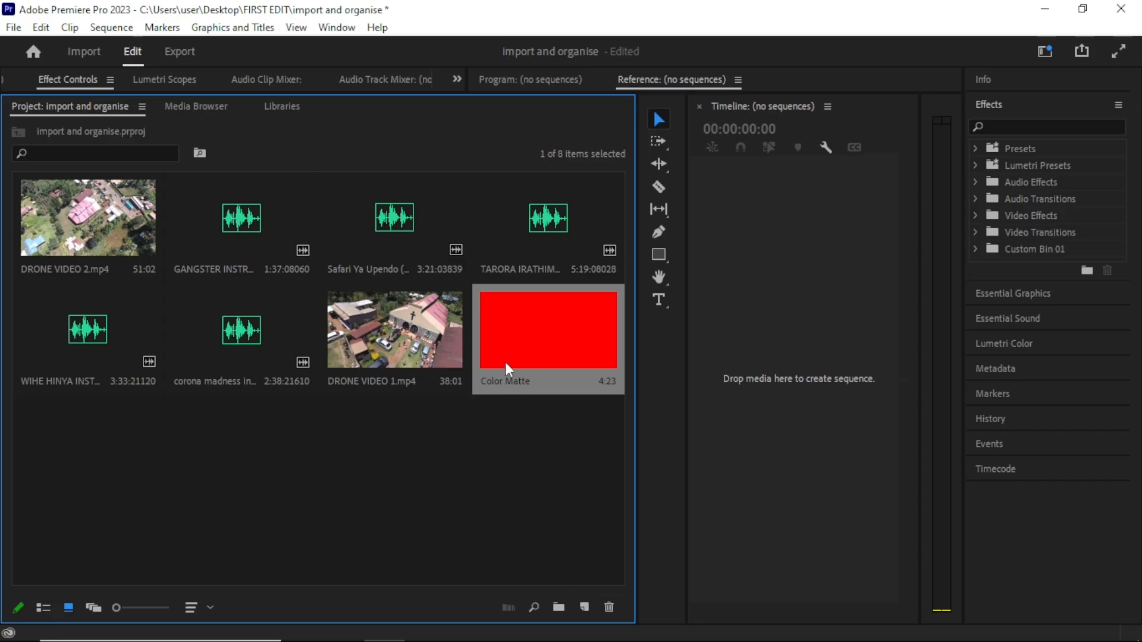
Create a new bin in the project and name it "videos".
click(562, 600)
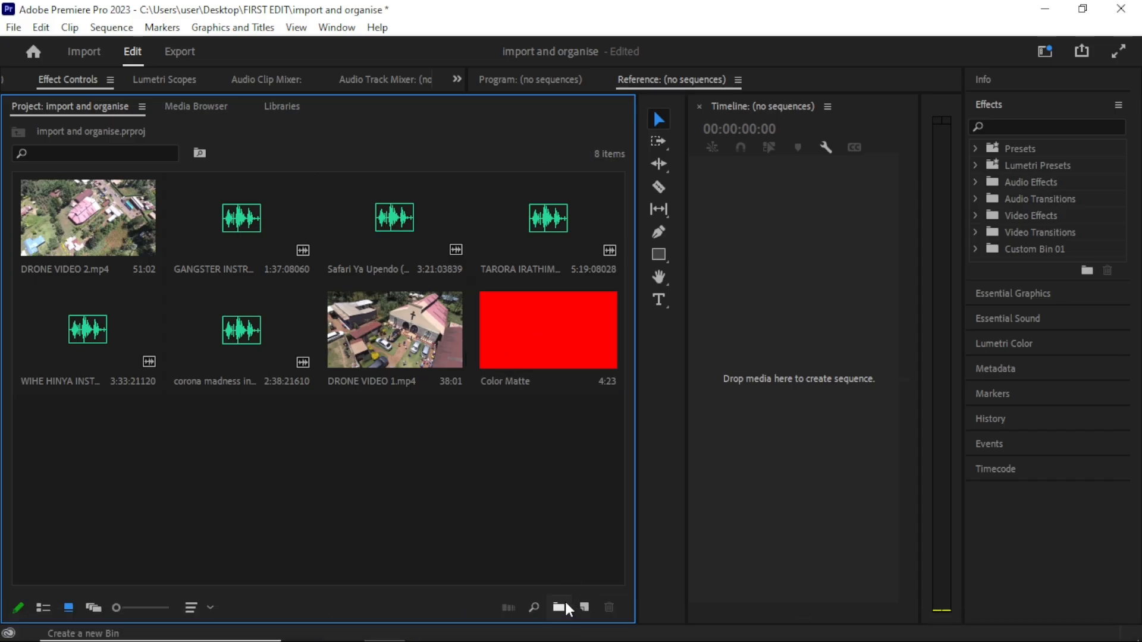
click(559, 607)
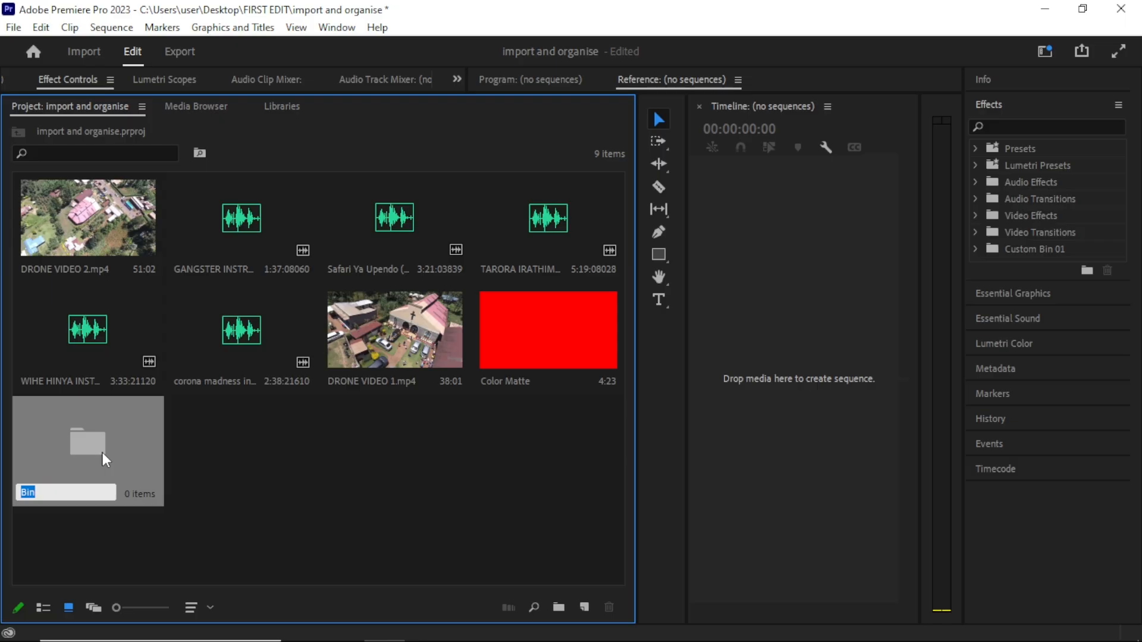
text(videp)
key(BackSpace)
text(os)
click(269, 478)
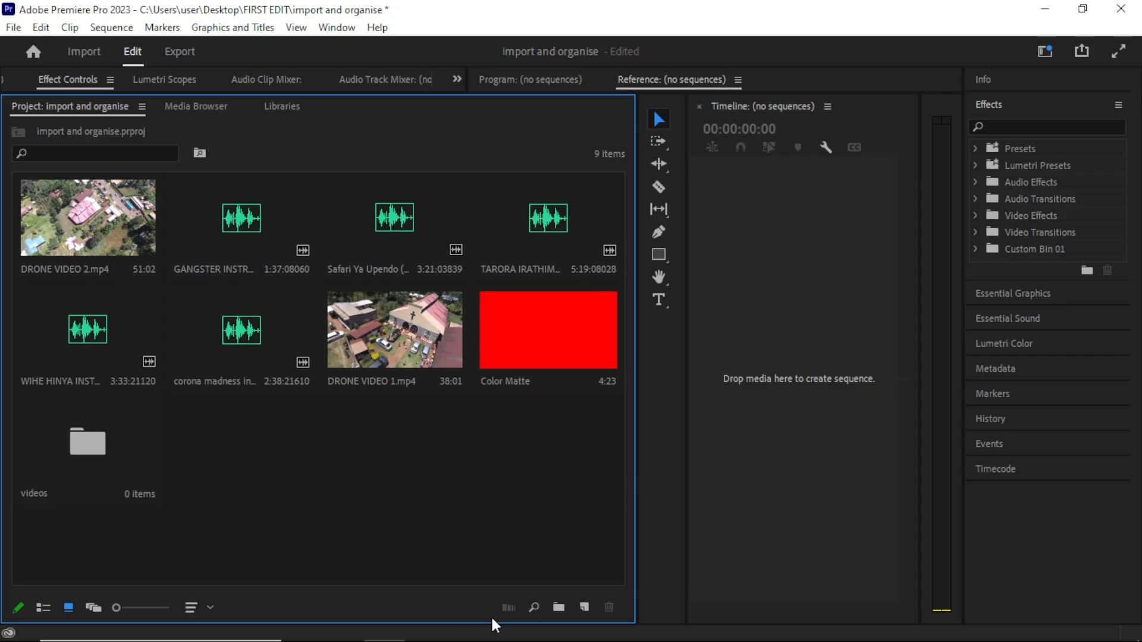
Add a second bin beside the videos bin and name it "music".
click(567, 605)
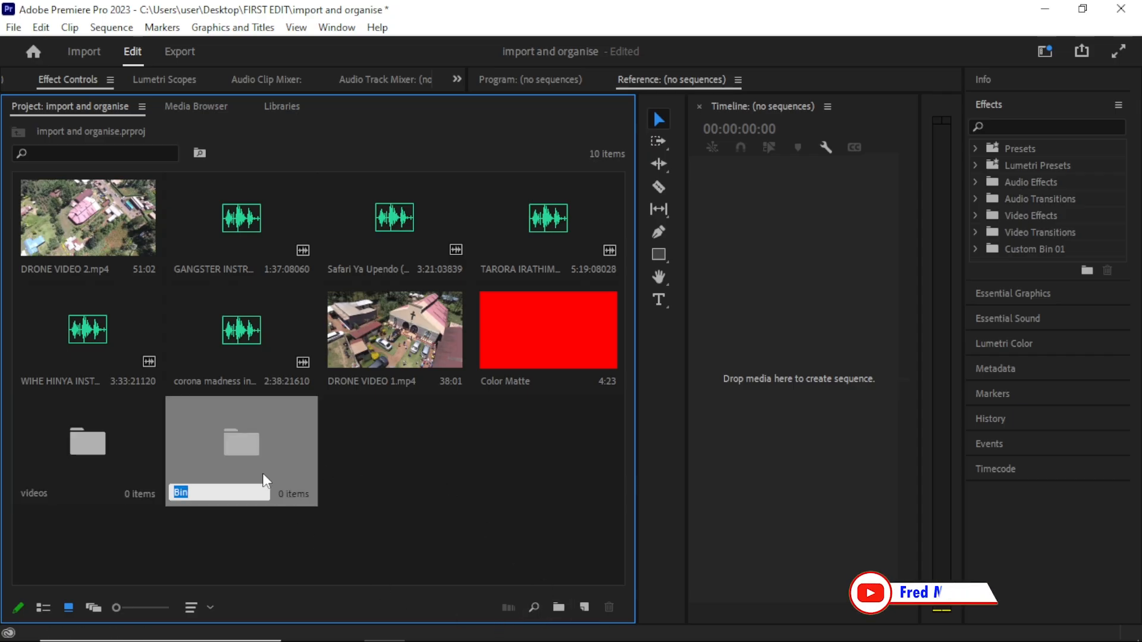
text(music)
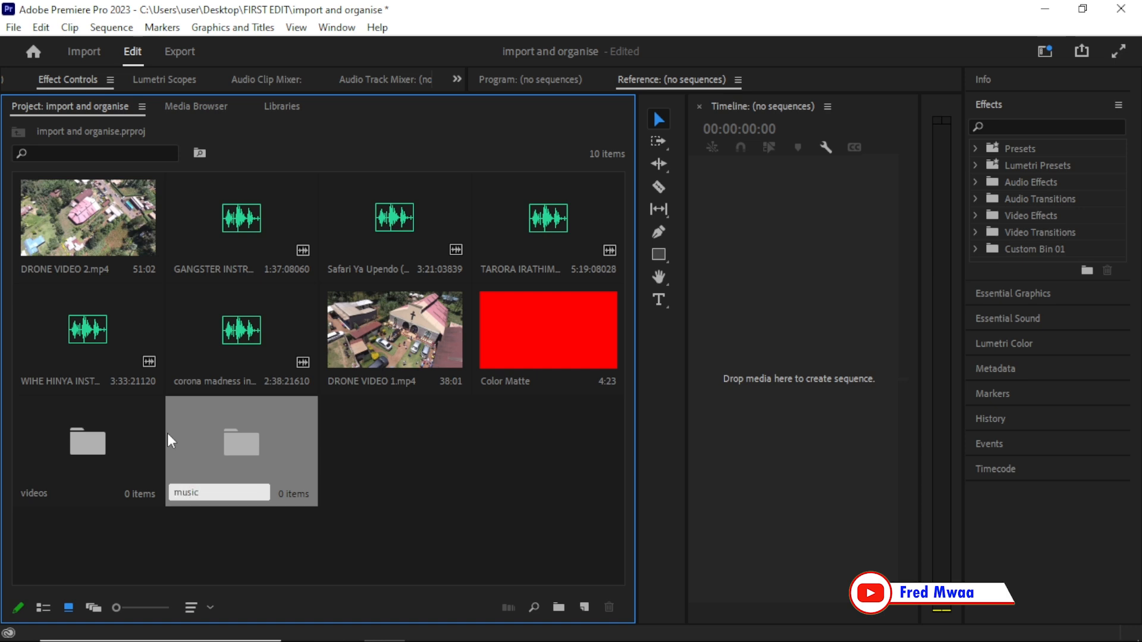
click(385, 461)
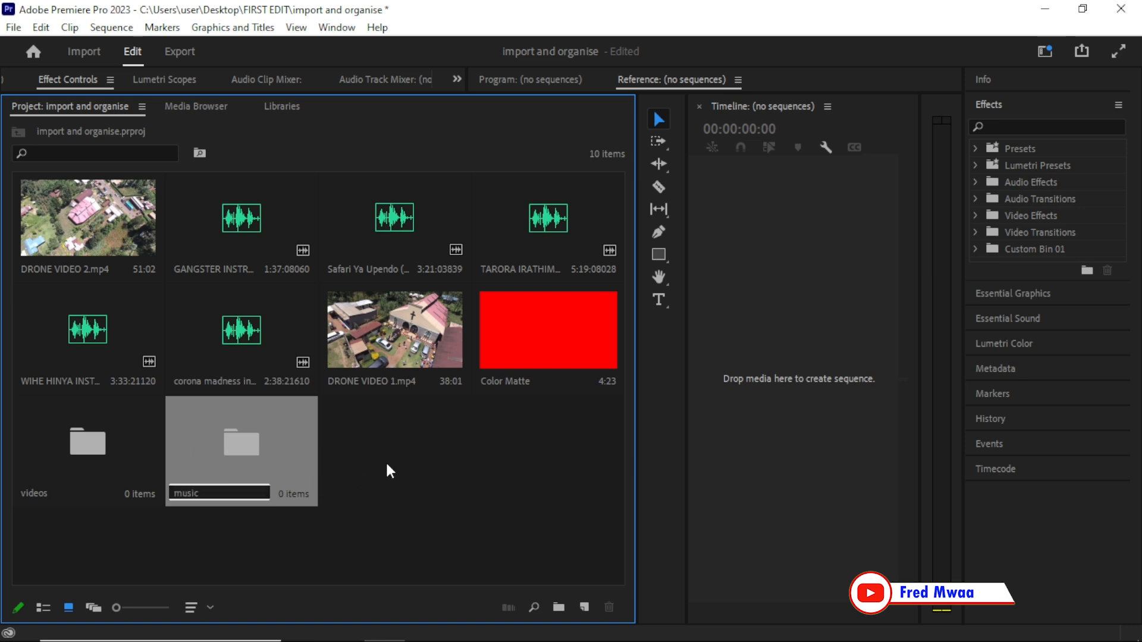
Add a third bin to the project and name it "background color".
click(556, 607)
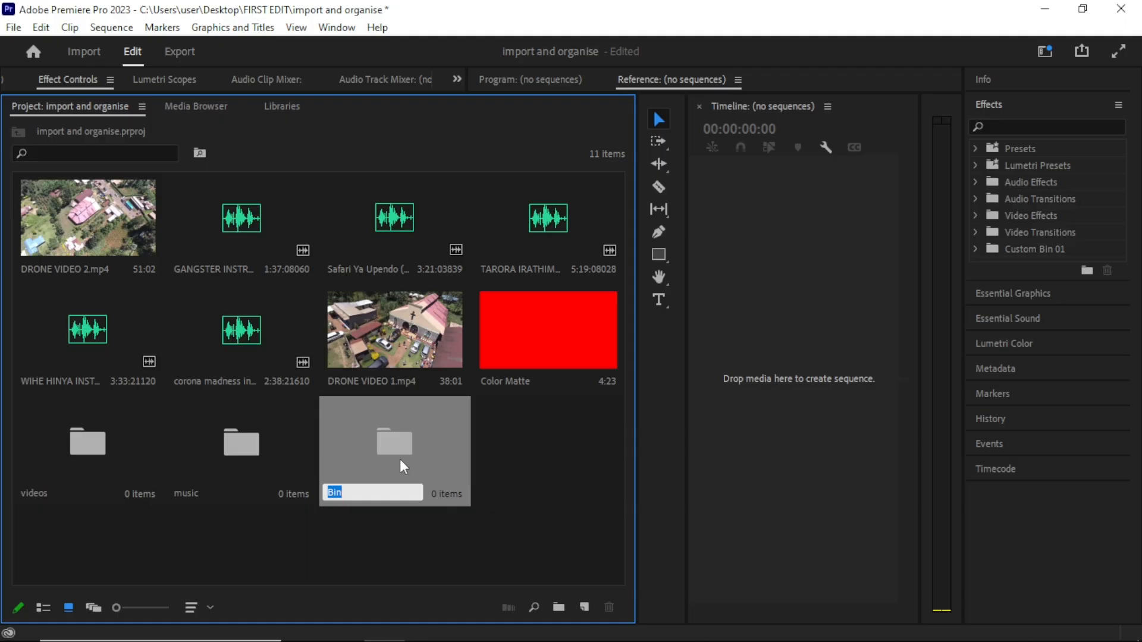
text(back)
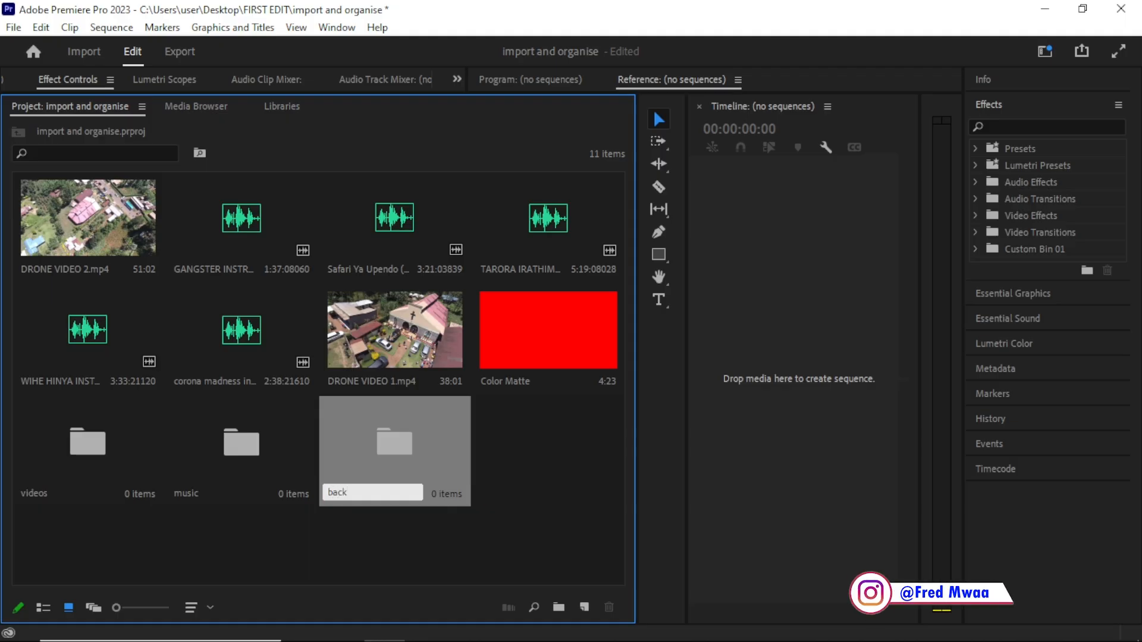
text(ground color)
key(Return)
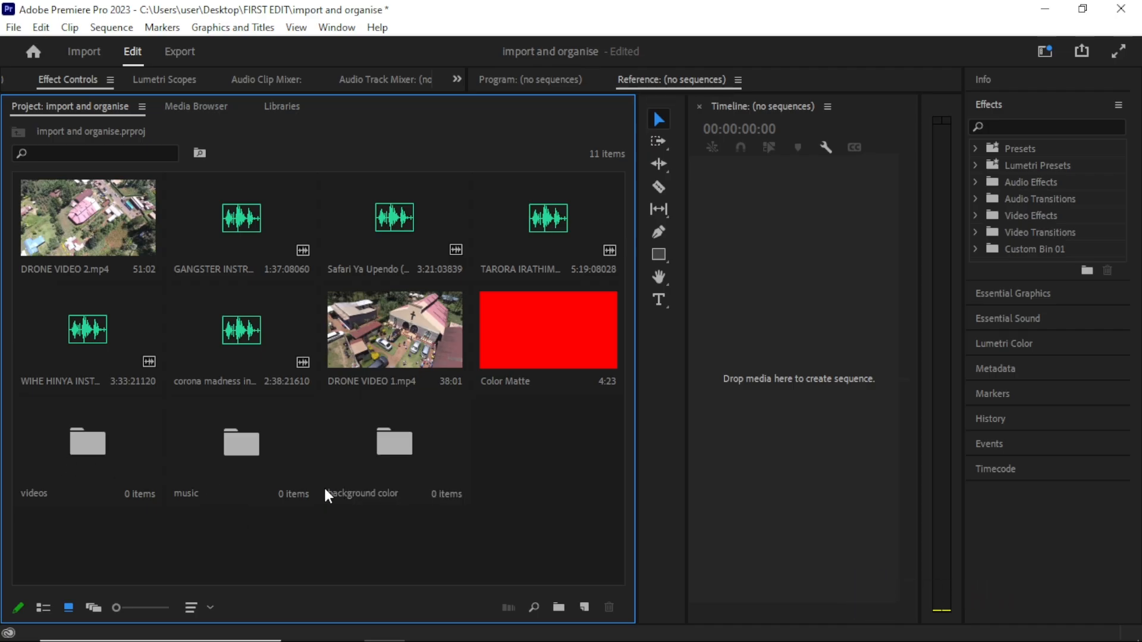
Select both DRONE VIDEO 1.mp4 and DRONE VIDEO 2.mp4 and move them directly into the videos bin.
click(411, 333)
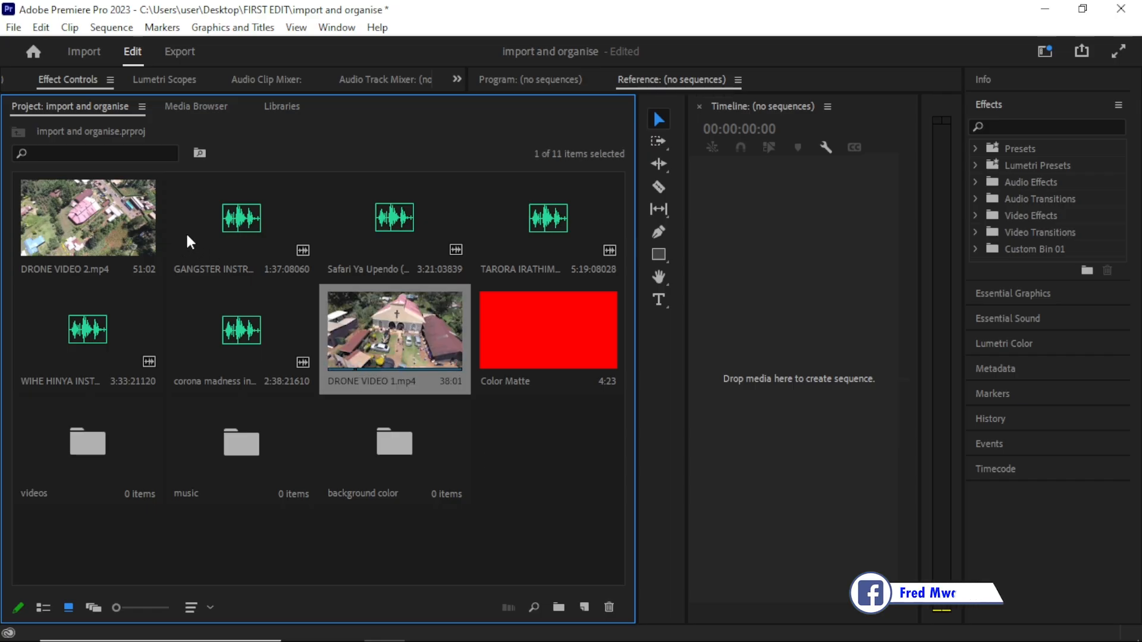
click(132, 241)
click(380, 313)
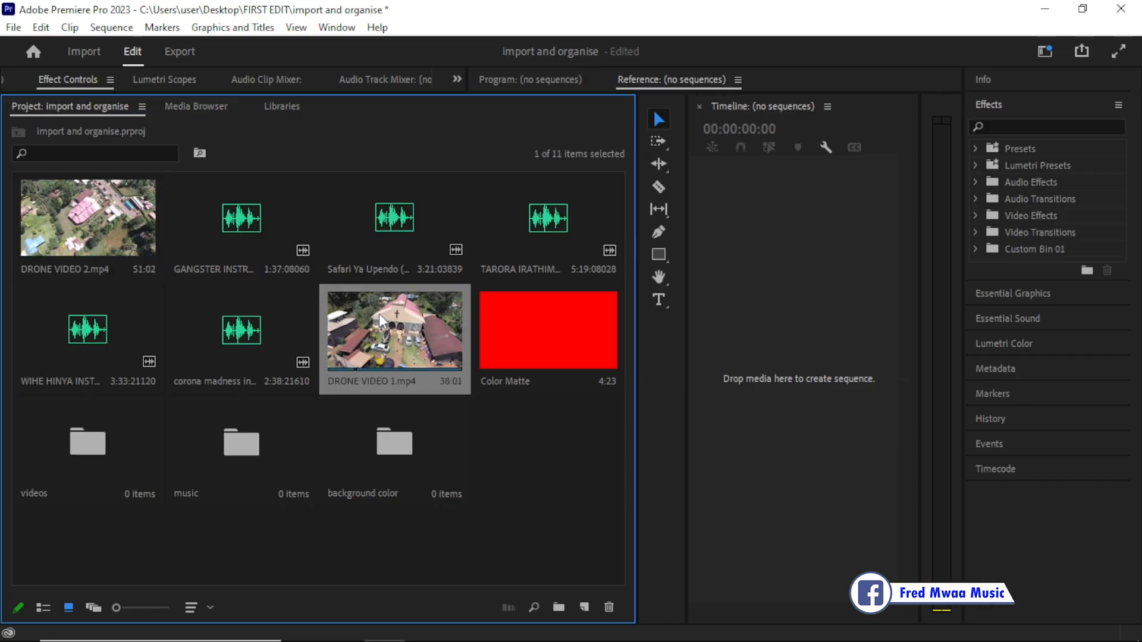
ctrl+click(119, 245)
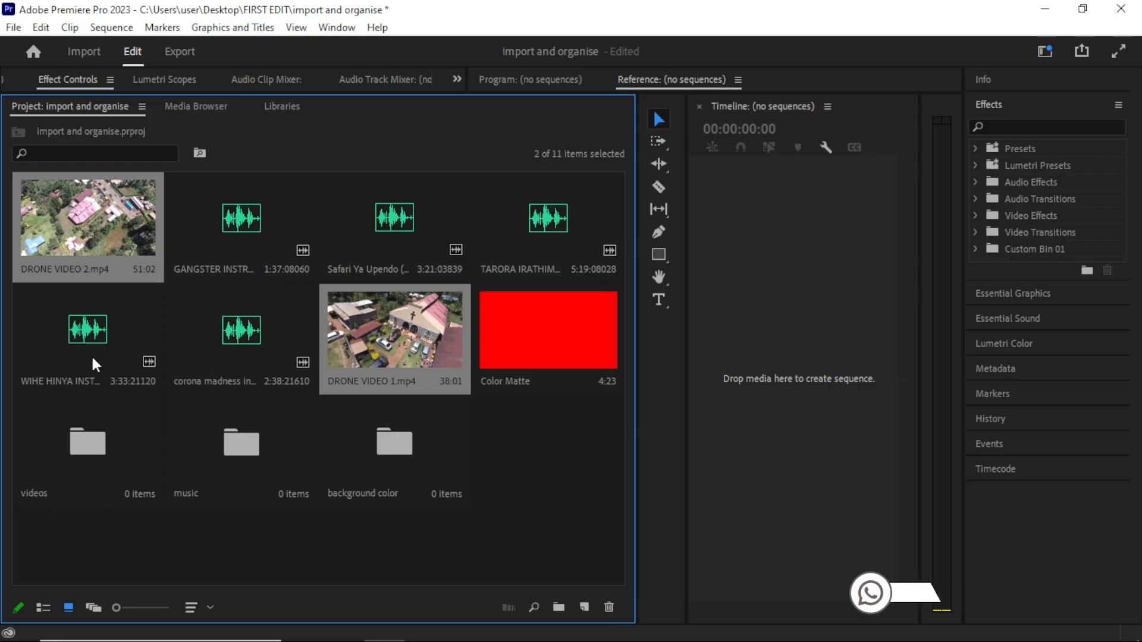
drag(99, 235, 105, 459)
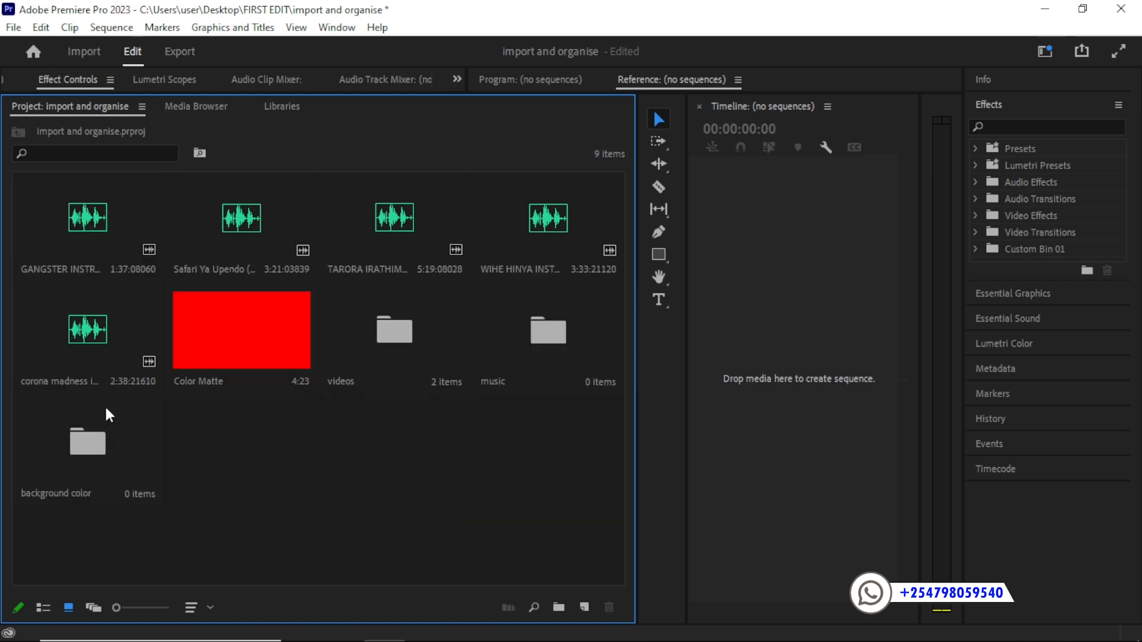
Look inside the videos bin, return to the project root and undo moving the drone videos.
double_click(375, 365)
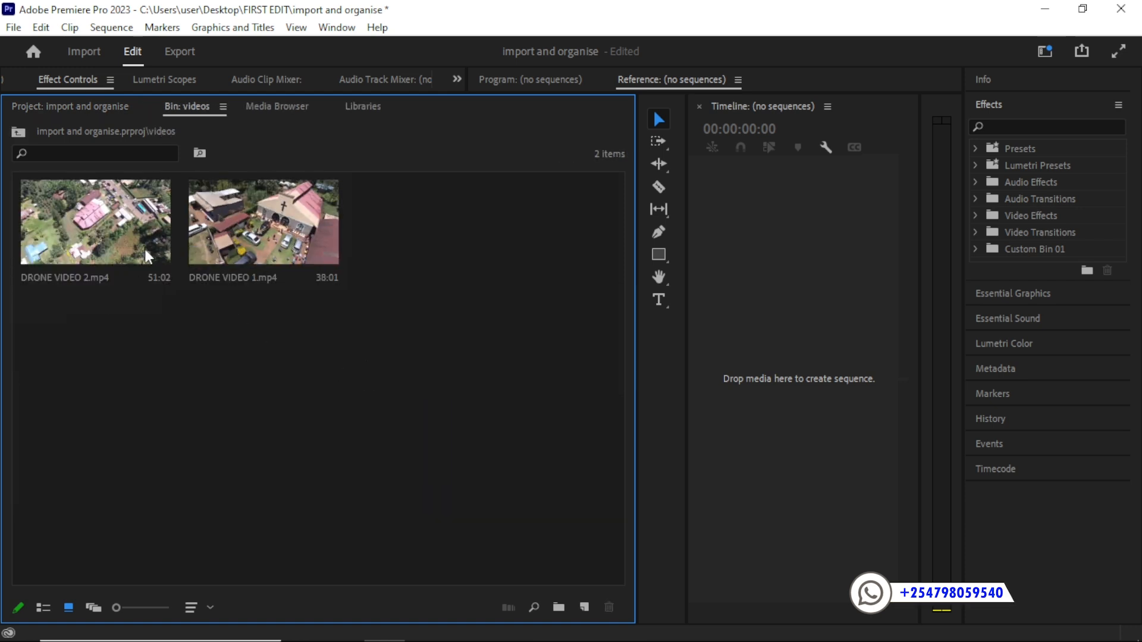
click(26, 132)
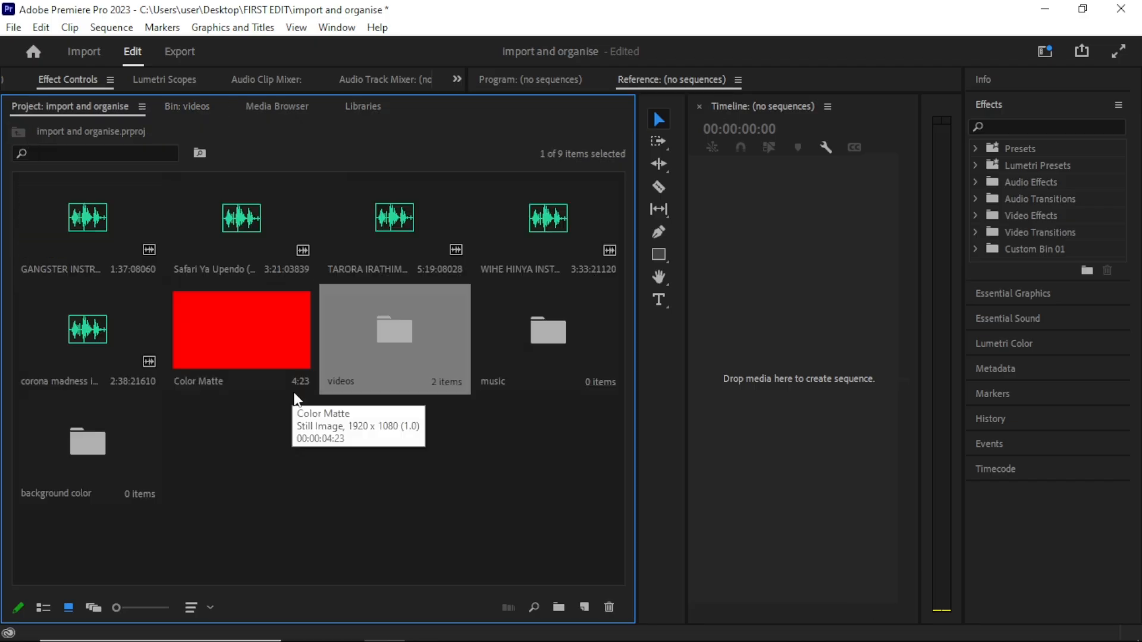
key(ctrl+z)
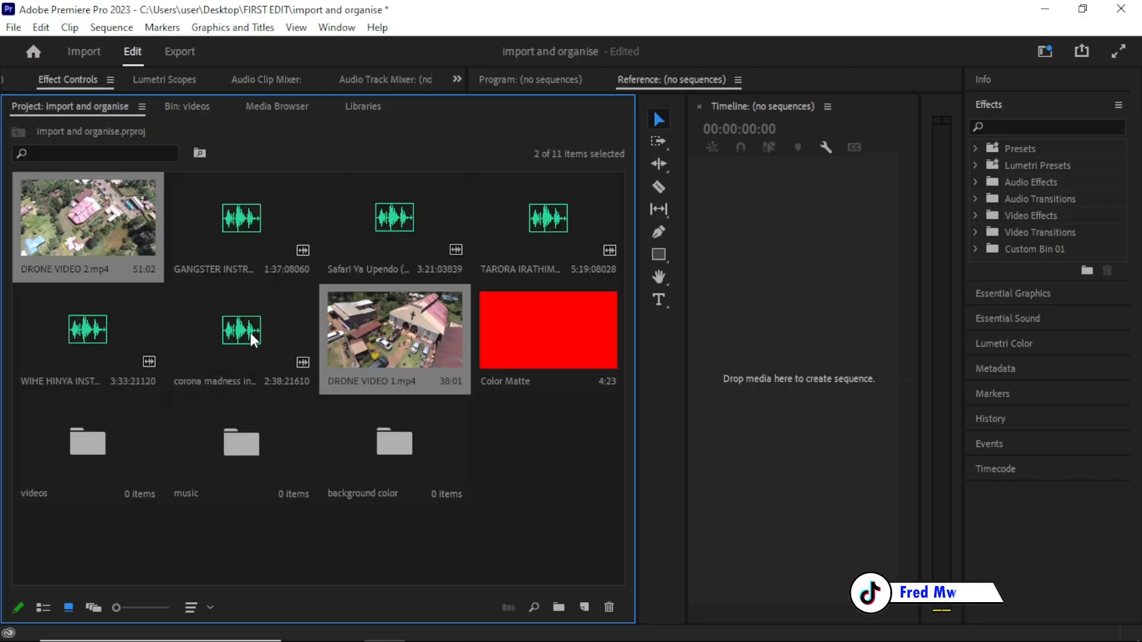
Cut the two selected drone videos from the project root and paste them inside the videos bin.
right_click(355, 326)
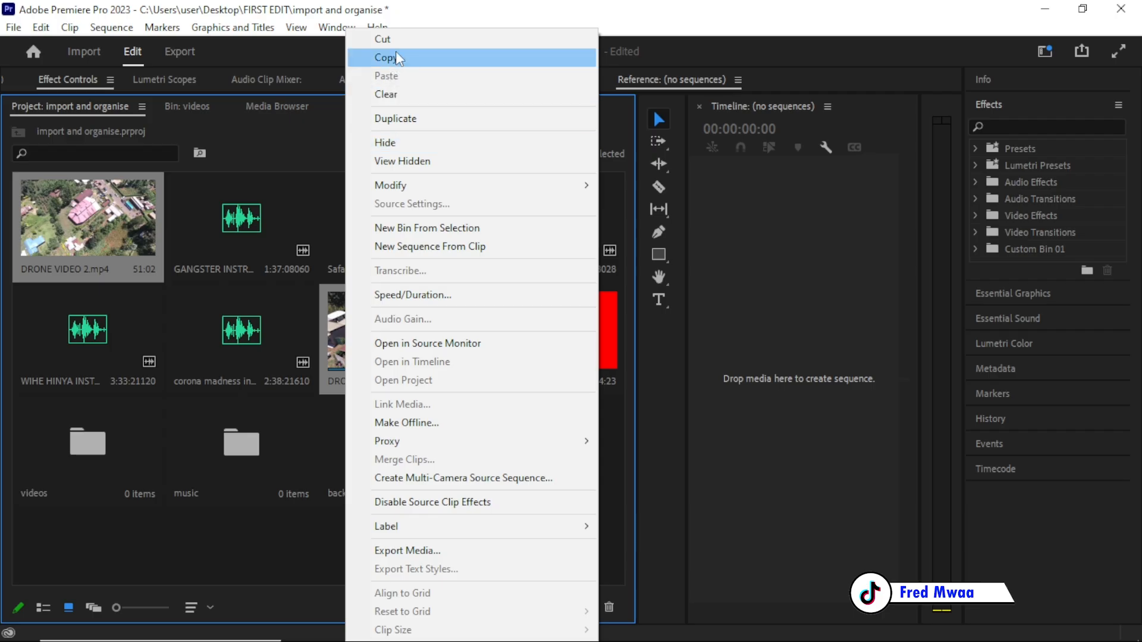
click(406, 38)
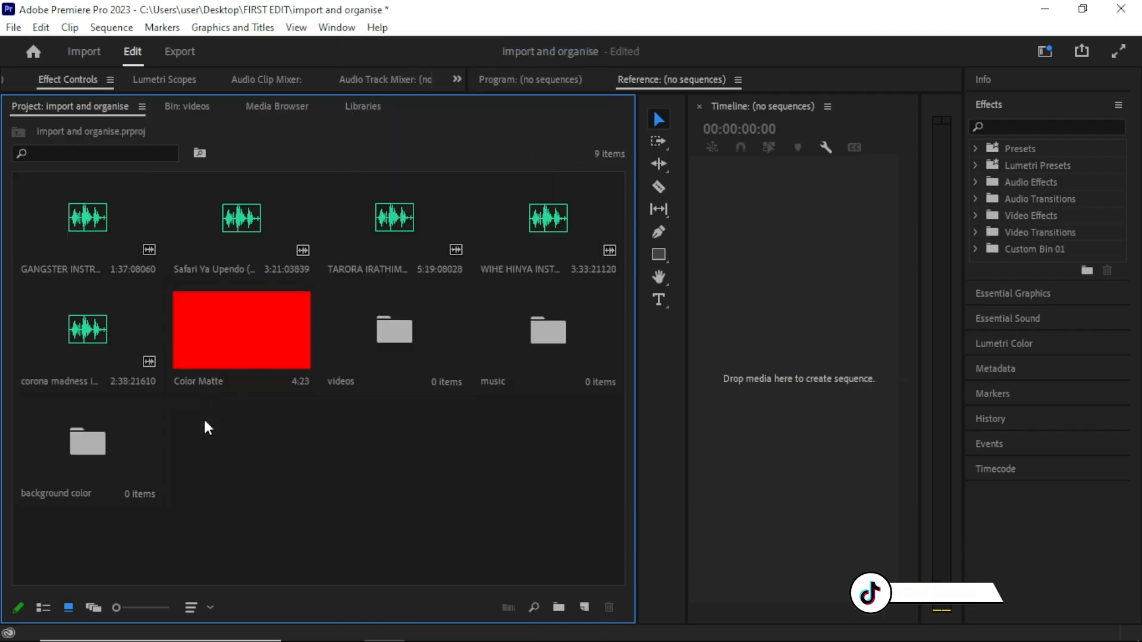
double_click(376, 345)
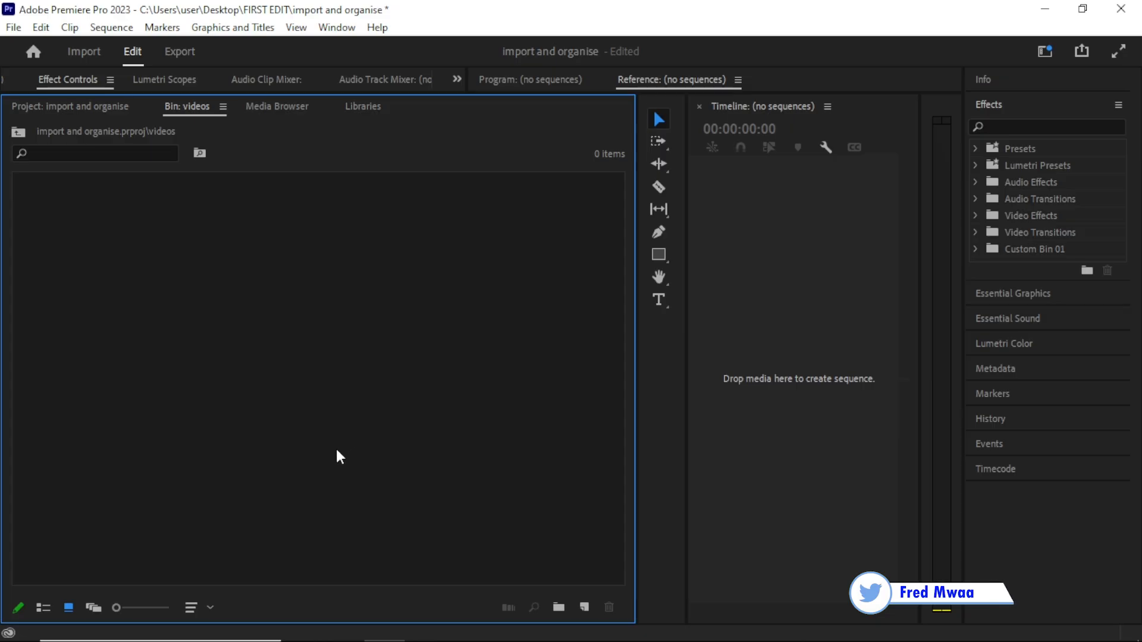
key(ctrl+v)
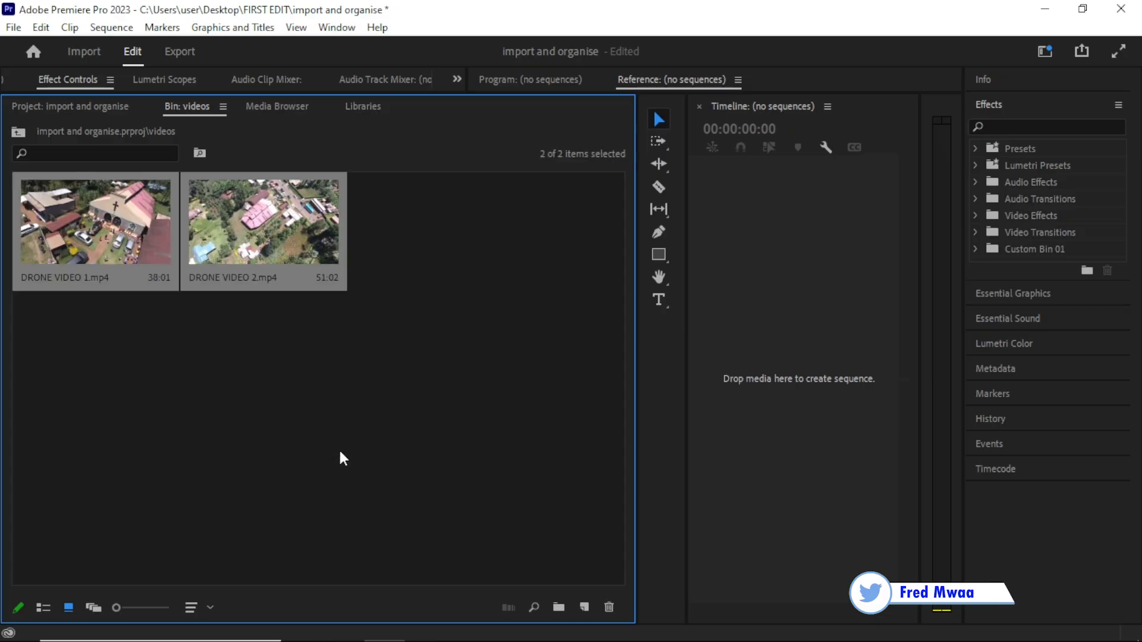
Undo the paste of the drone videos and paste them into the videos bin again.
key(ctrl+z)
right_click(300, 351)
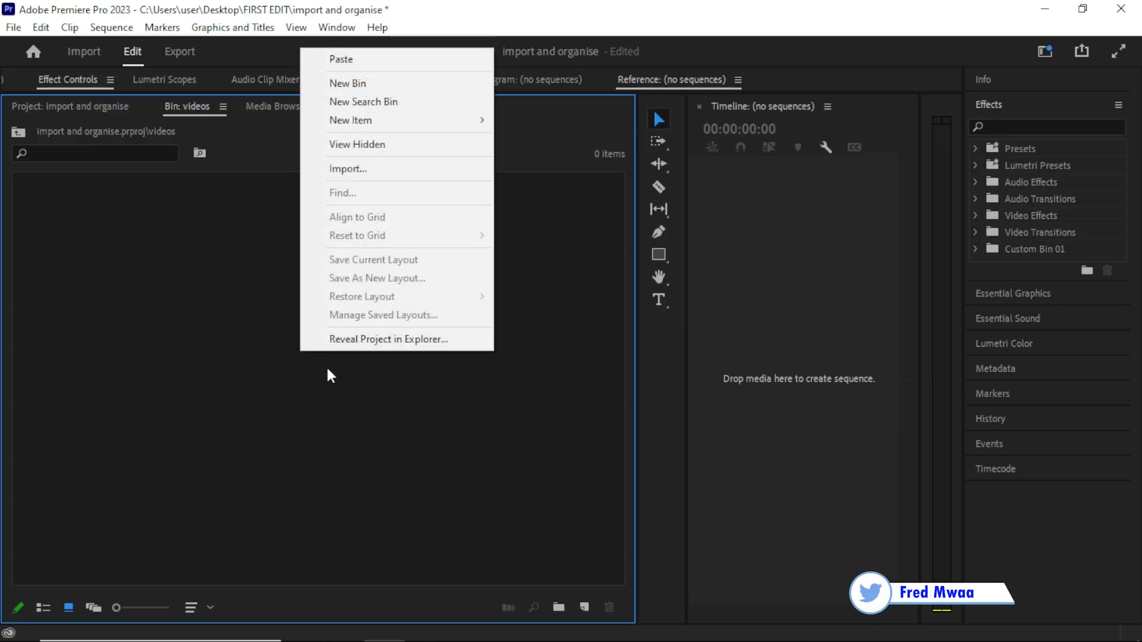
right_click(276, 398)
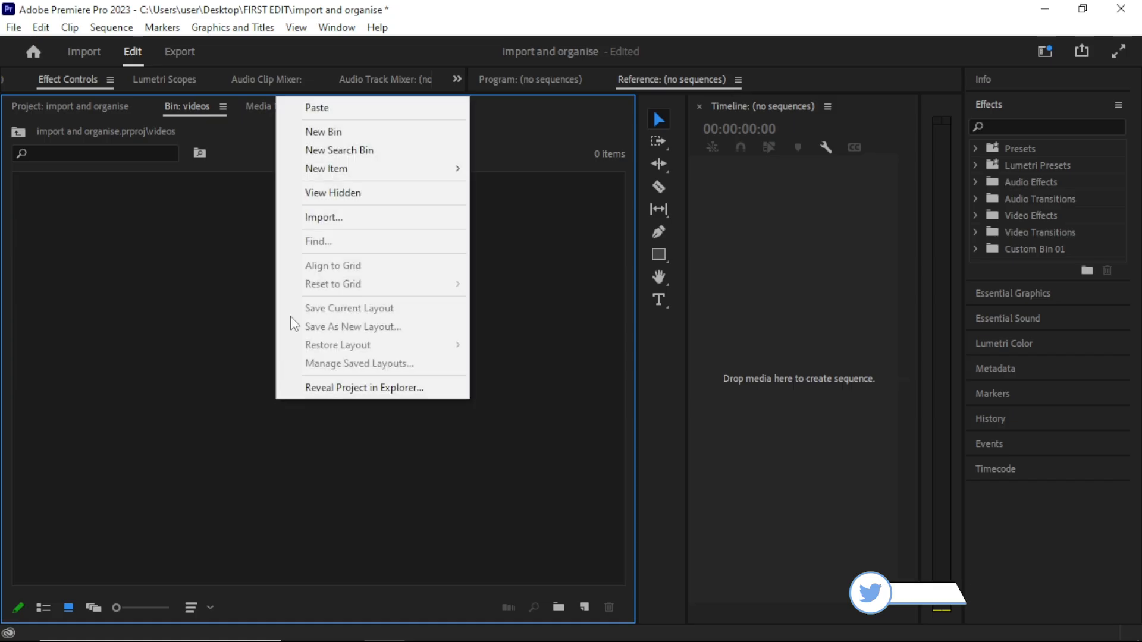
click(341, 111)
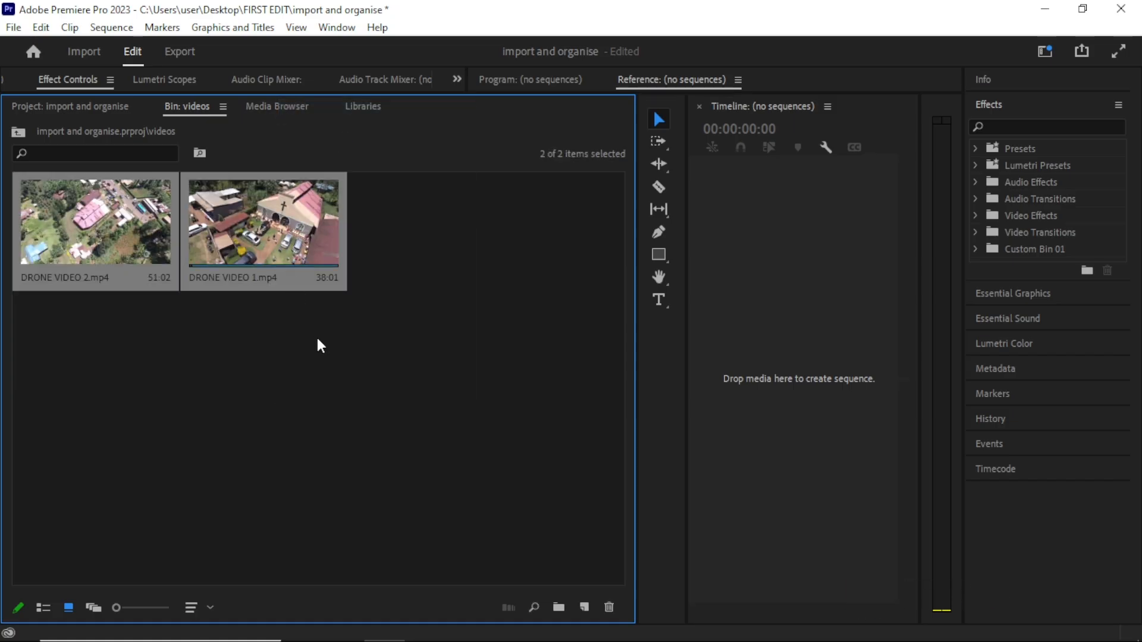
Return to the project root, move all five audio clips directly into the music bin and look inside it.
click(19, 132)
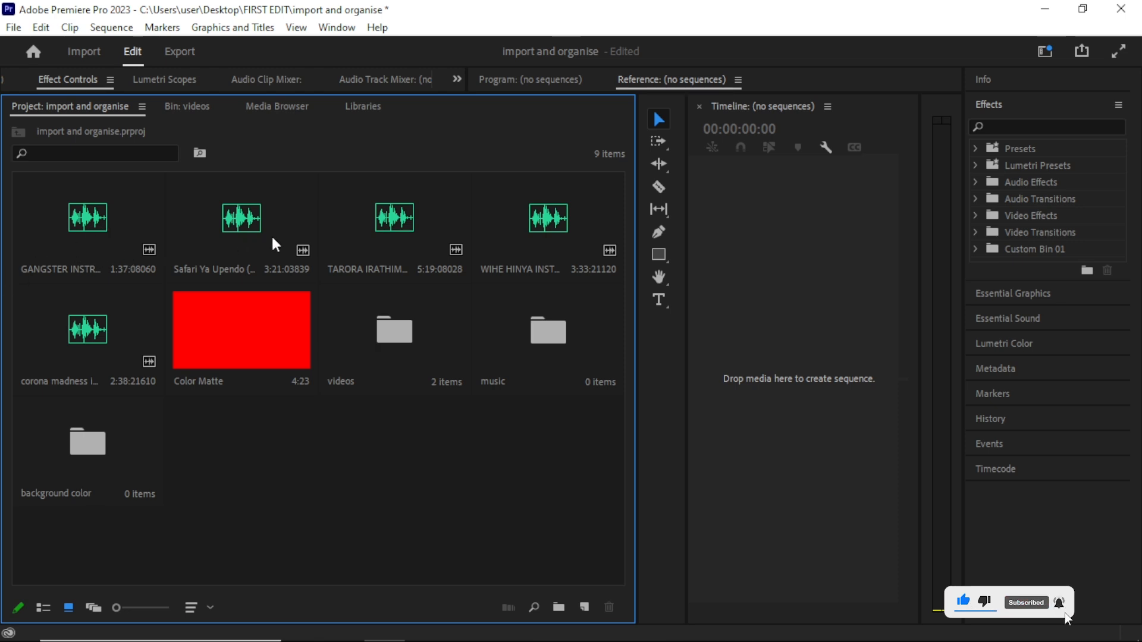
click(86, 320)
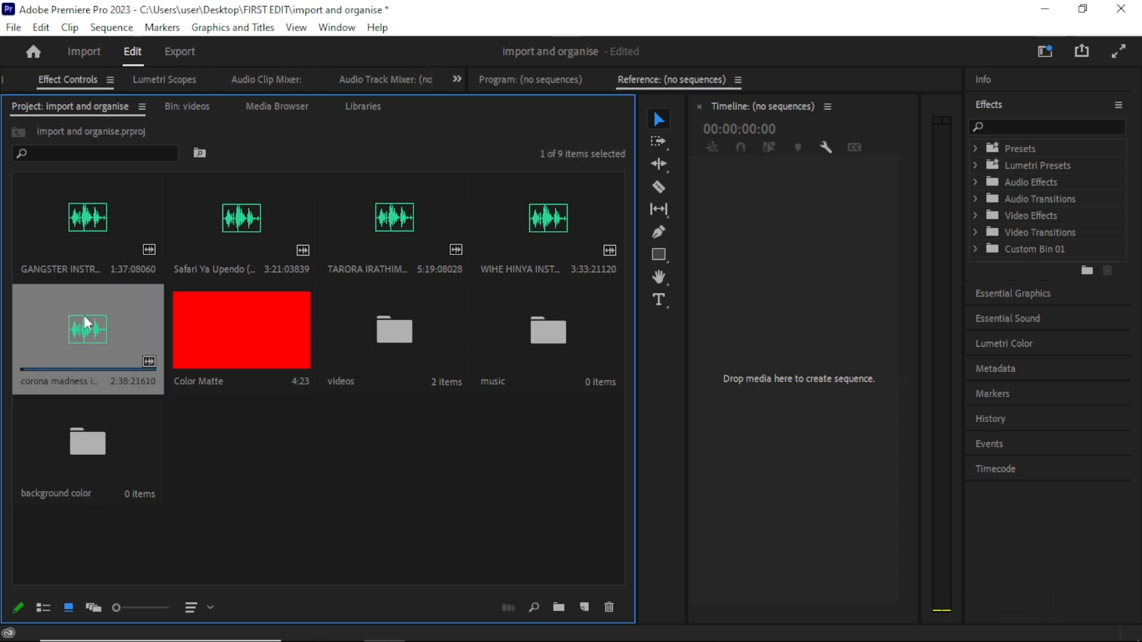
click(55, 227)
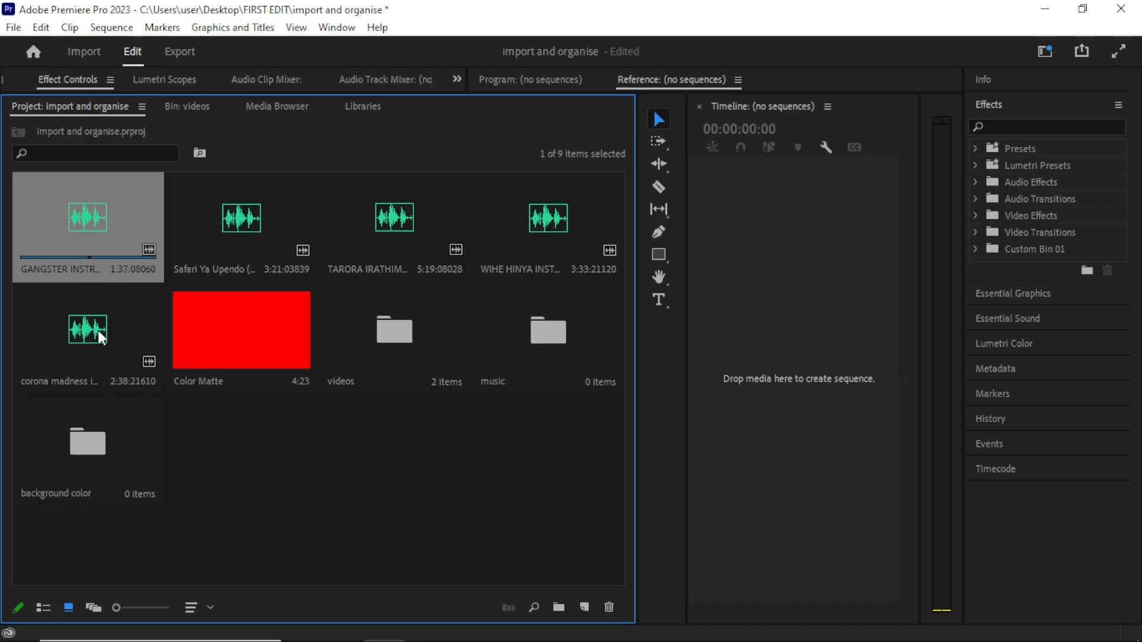
shift+click(99, 336)
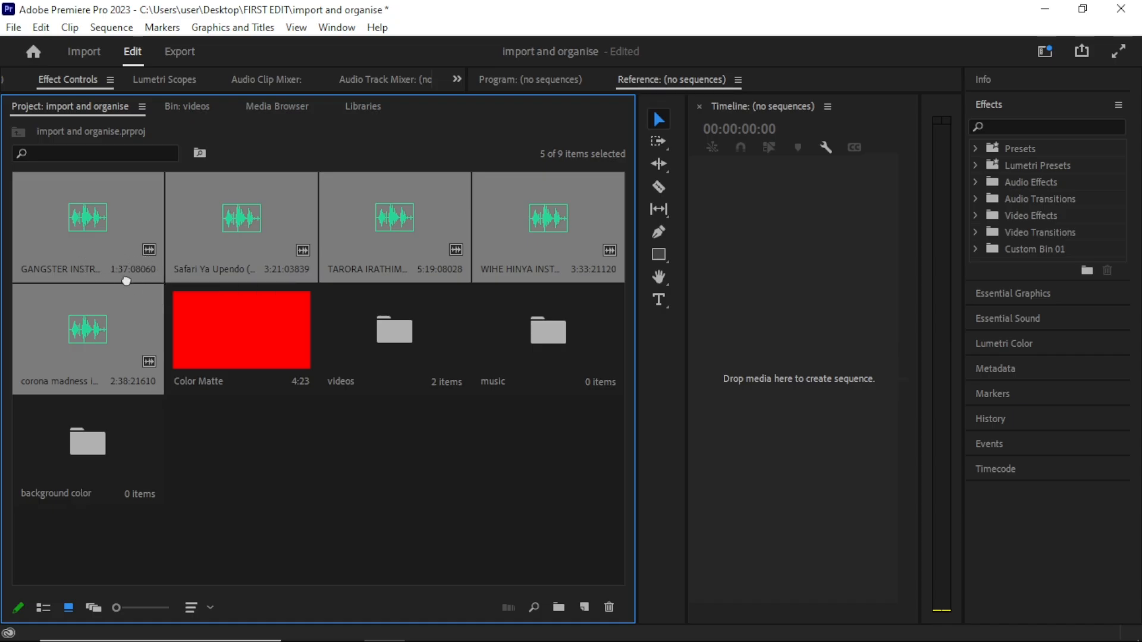
drag(126, 280, 534, 349)
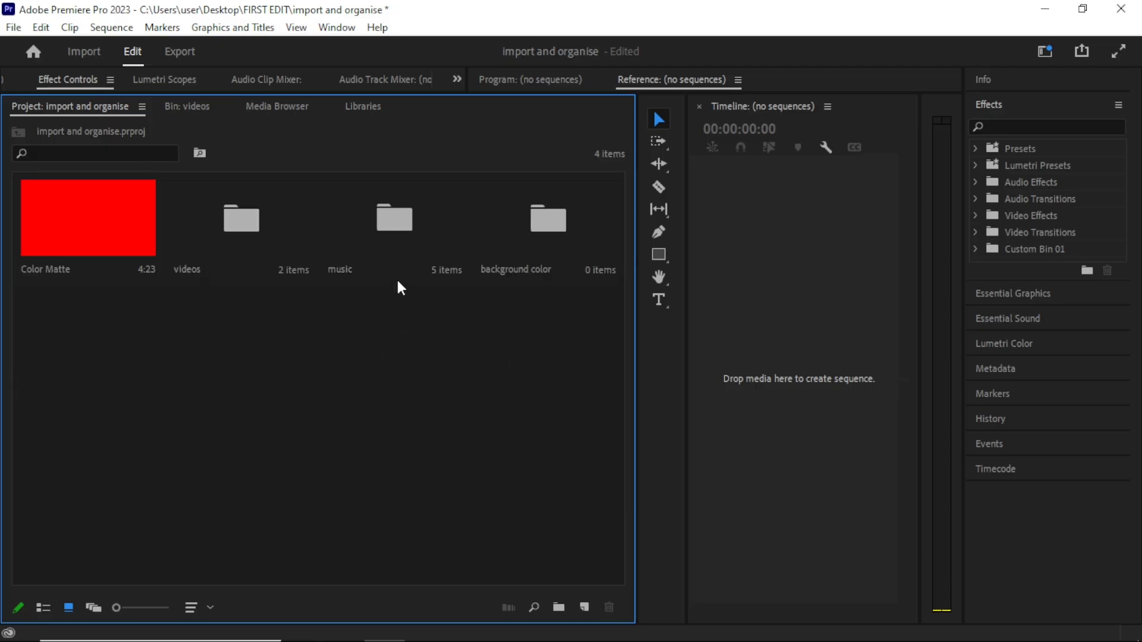
double_click(378, 250)
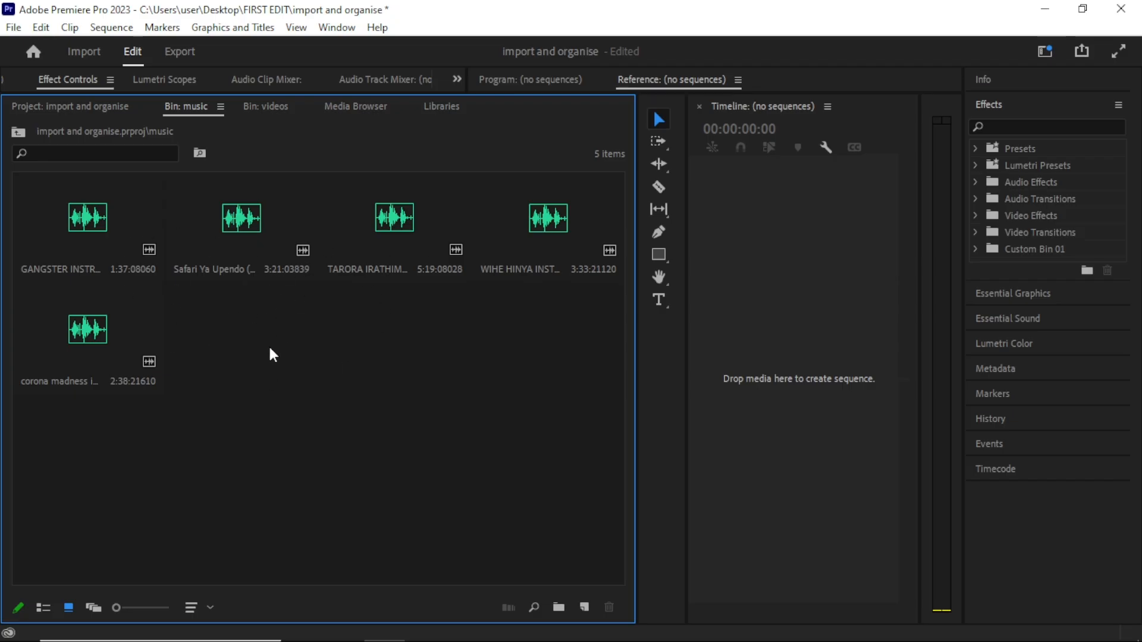
Undo moving the audio clips, cut all five from the project root and paste them inside the music bin.
key(ctrl+z)
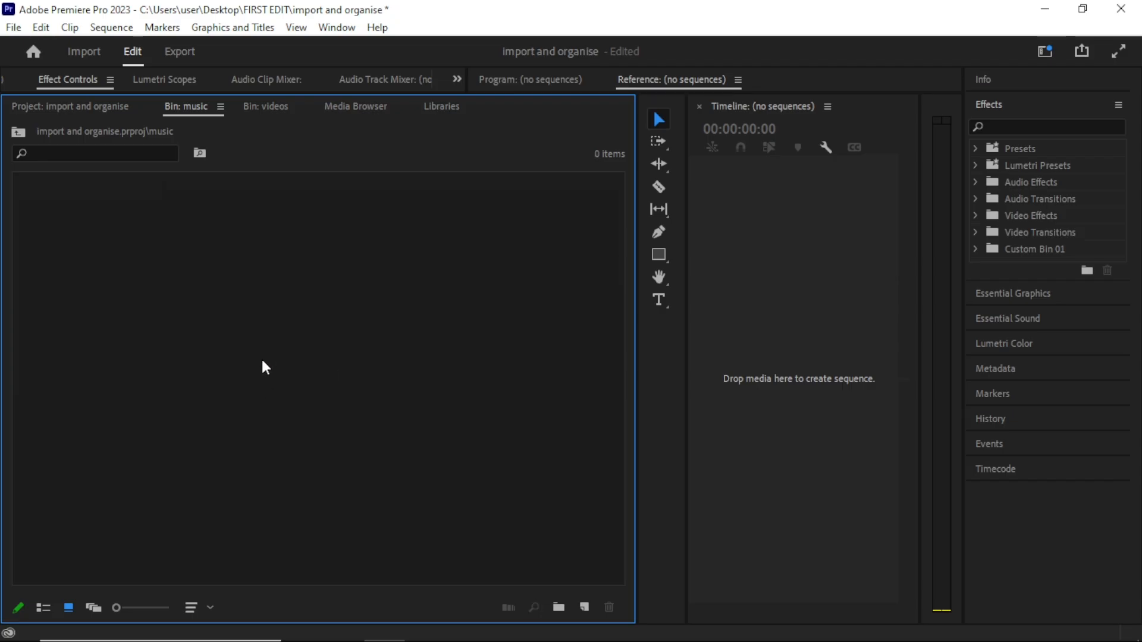
click(20, 132)
right_click(223, 219)
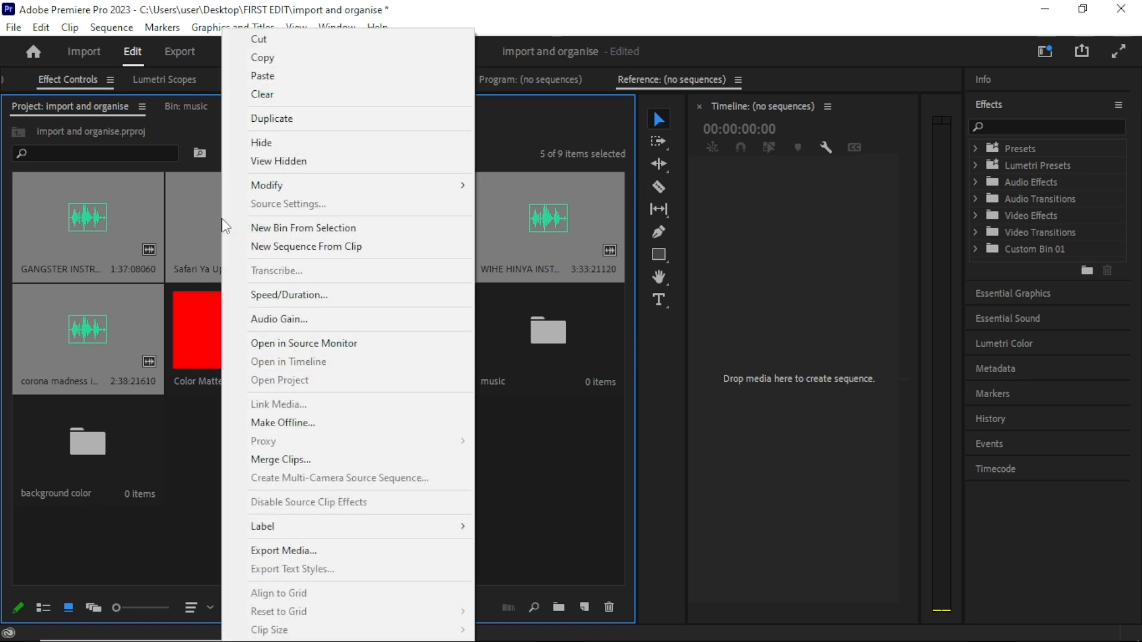
click(259, 39)
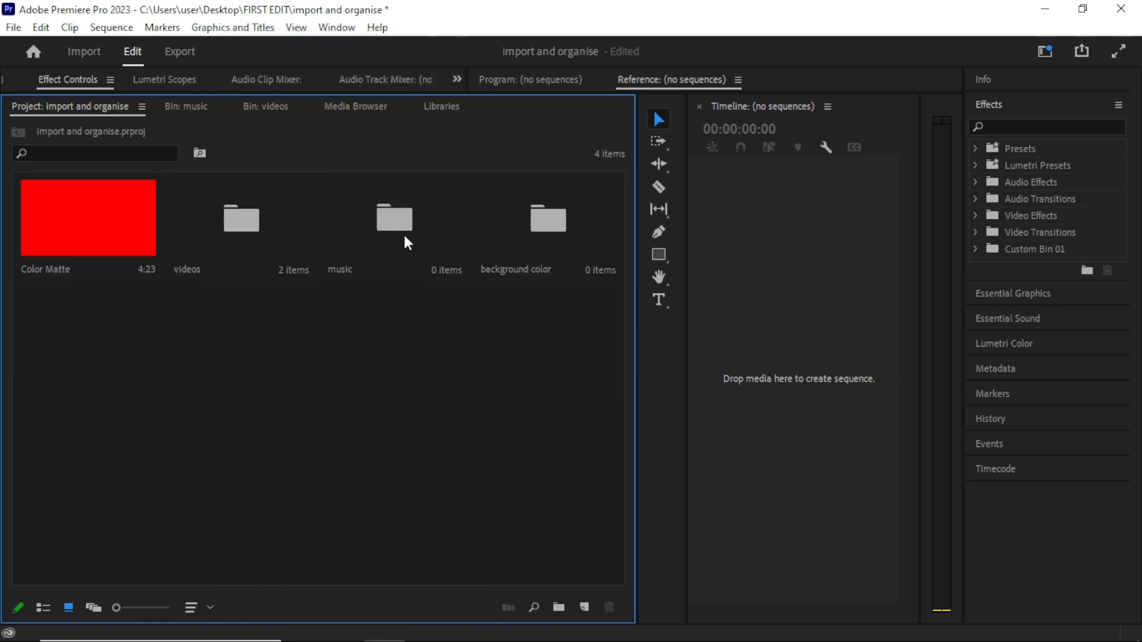
double_click(395, 221)
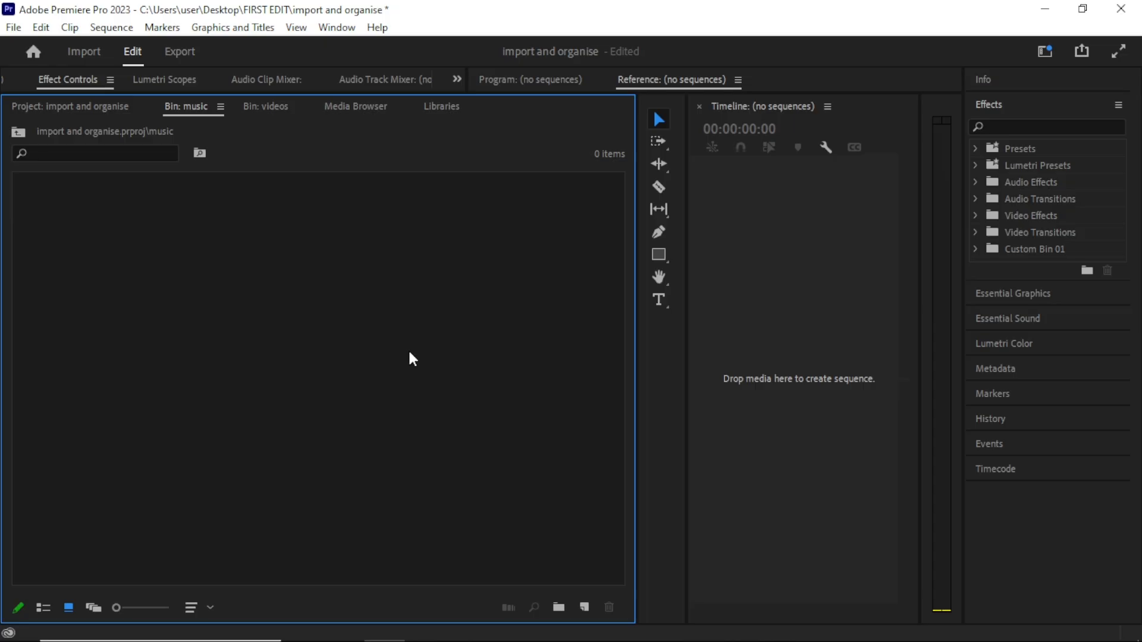
key(ctrl+v)
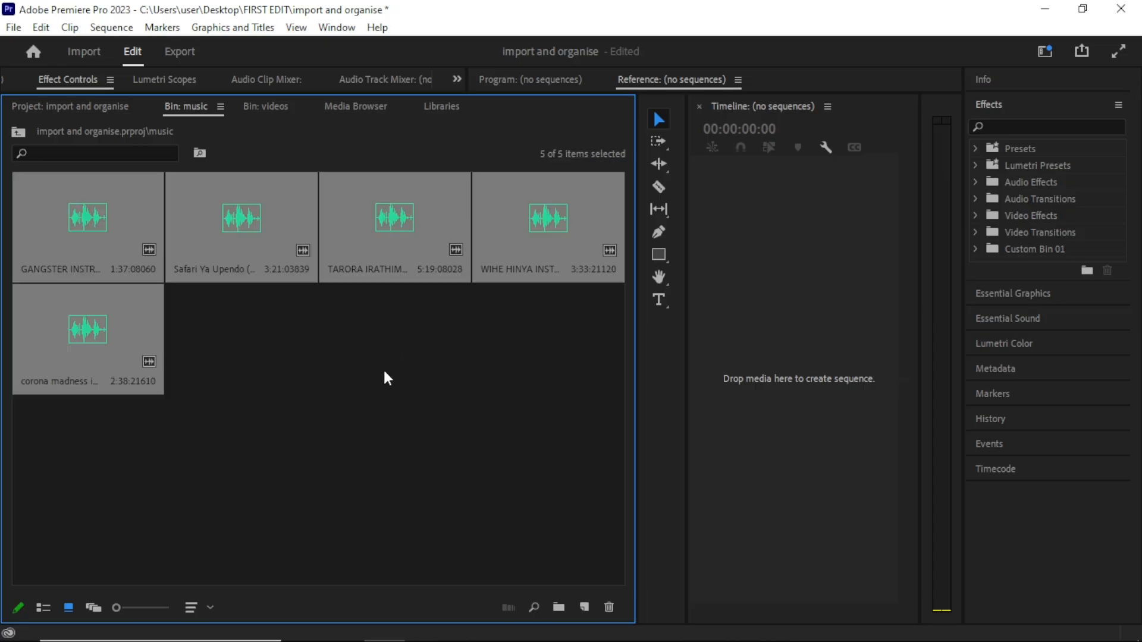
Undo the paste of the audio clips and paste them into the music bin again.
key(ctrl+z)
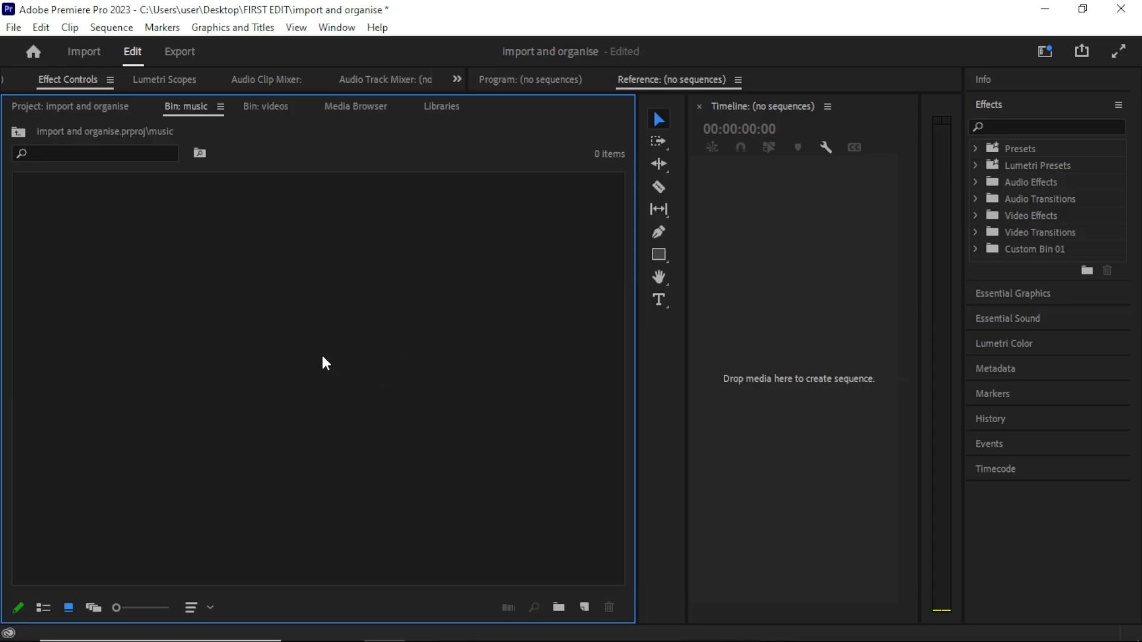
right_click(321, 350)
right_click(312, 377)
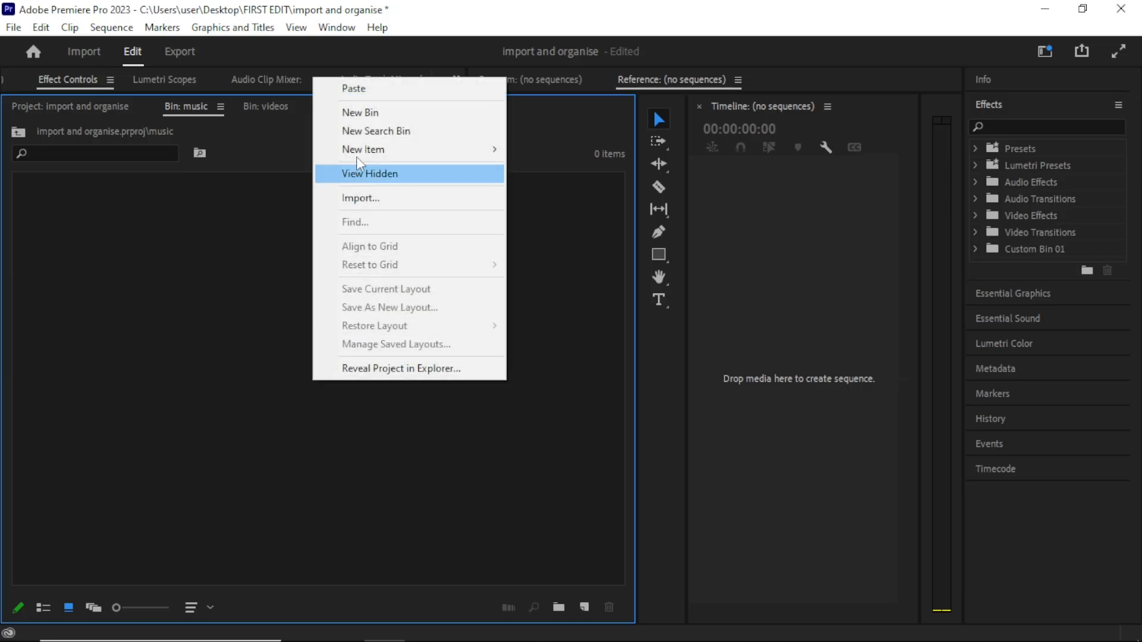
click(363, 90)
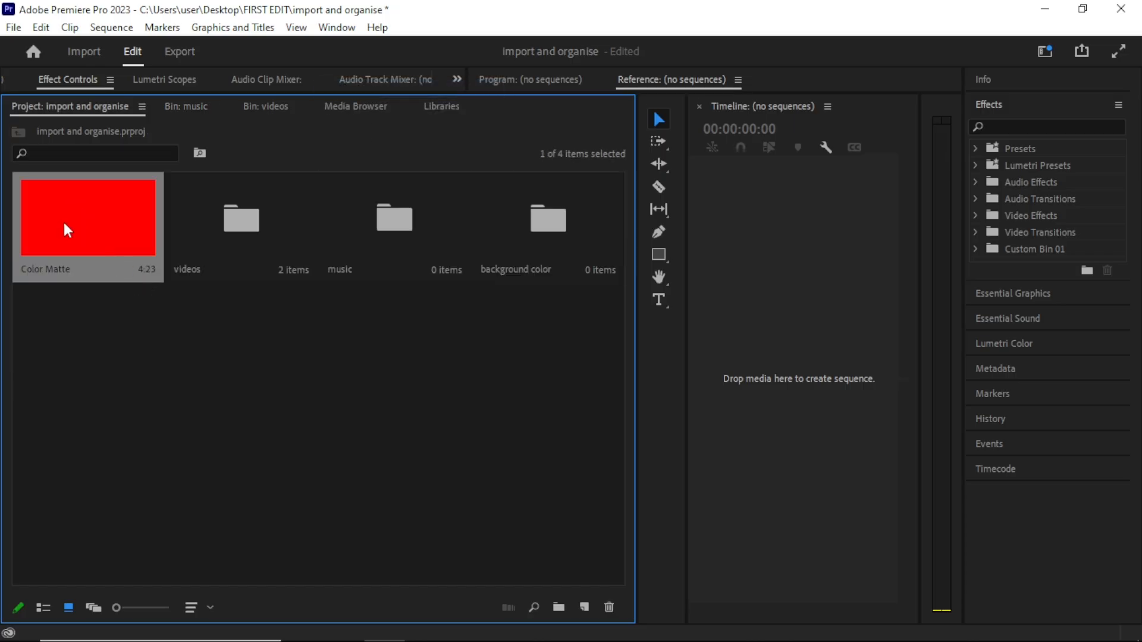
Move the Color Matte directly into the background color bin, look inside, return to the project root and undo the move.
drag(63, 225, 525, 247)
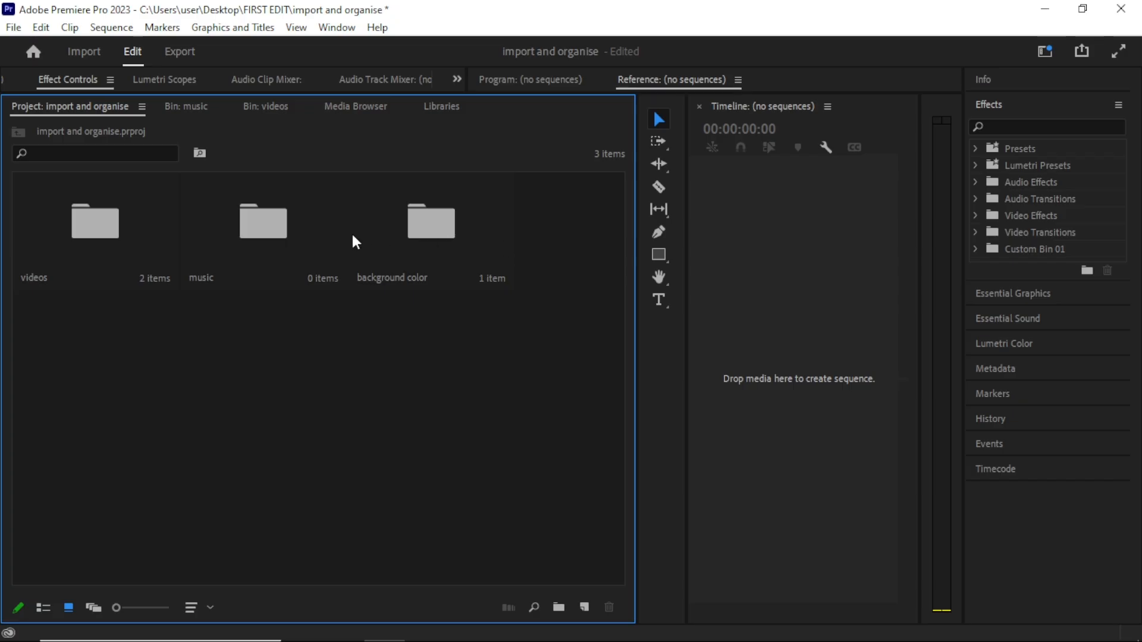
double_click(460, 268)
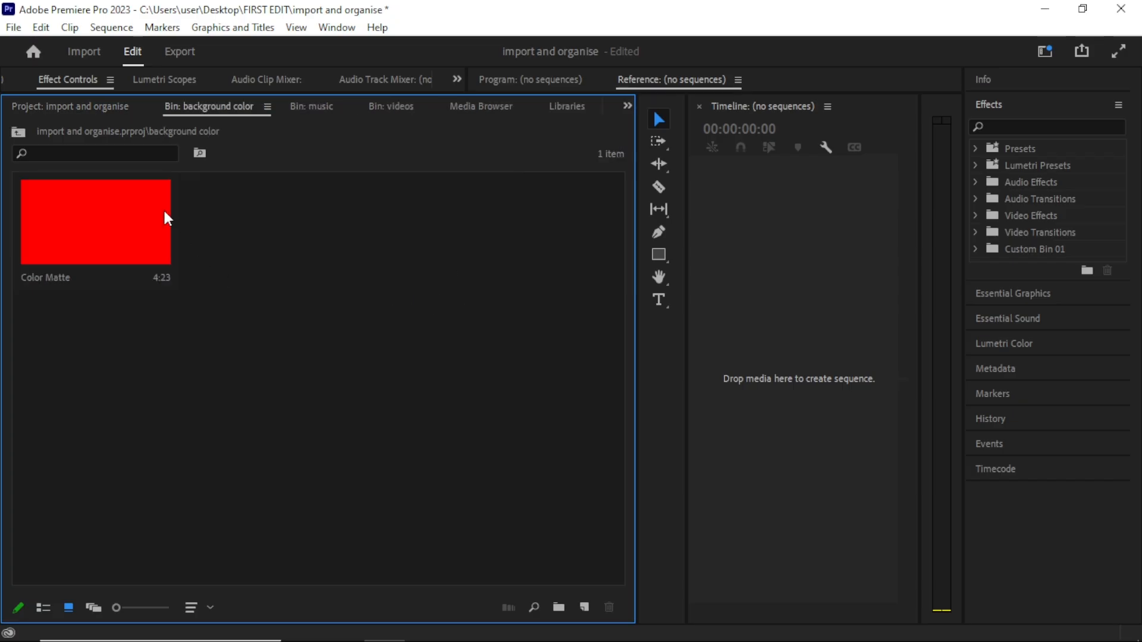
click(19, 131)
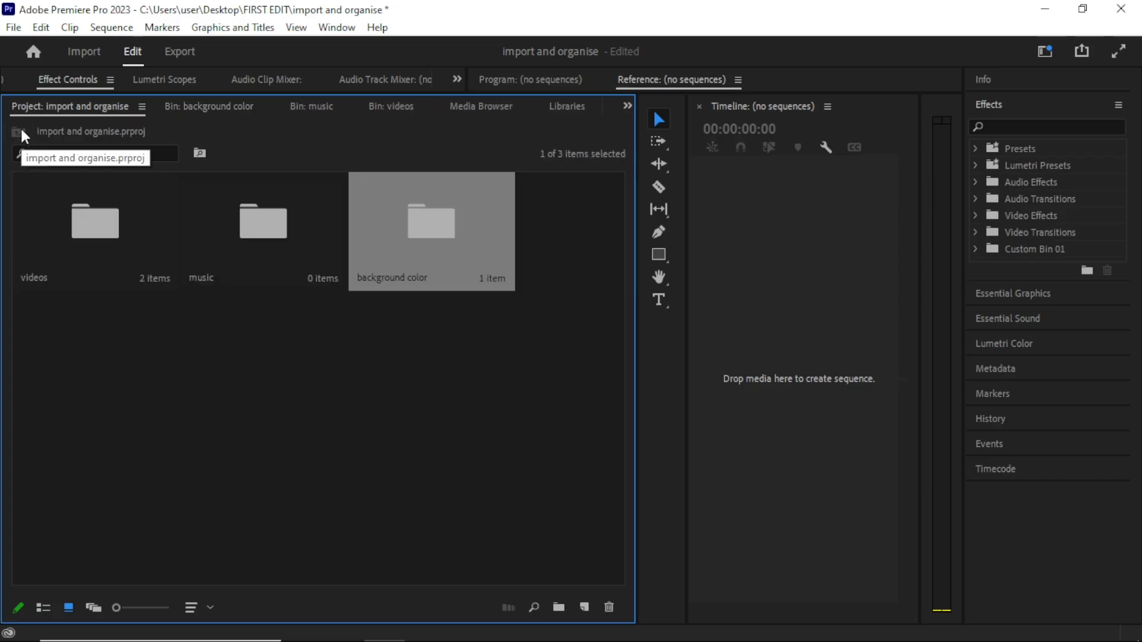
key(ctrl+z)
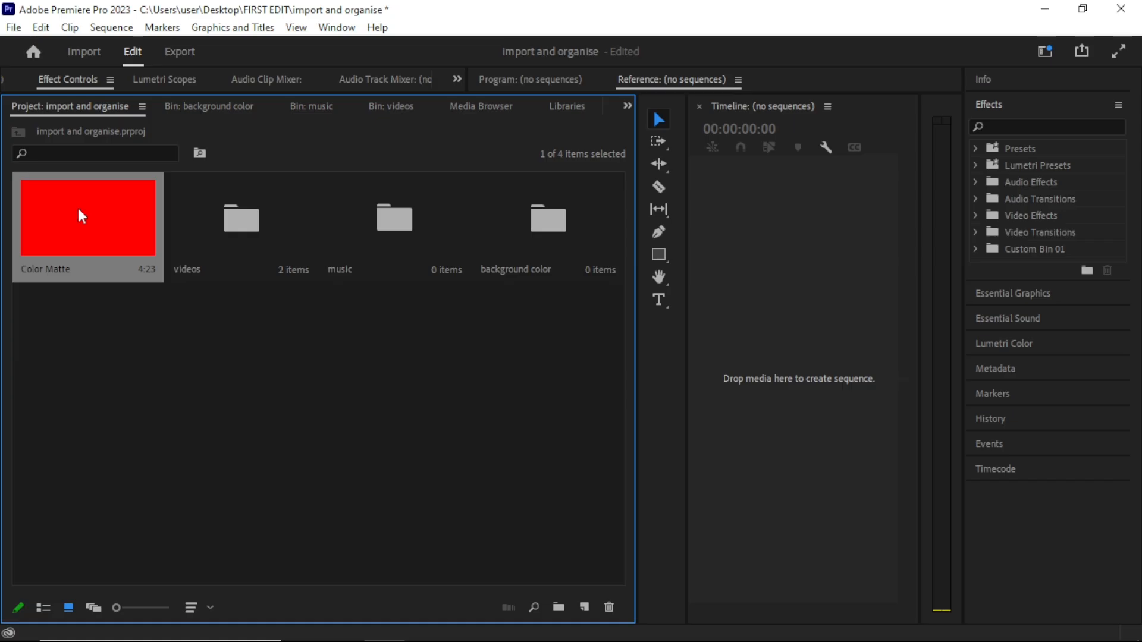
Cut the Color Matte from the project root and paste it inside the background color bin.
right_click(82, 215)
click(107, 35)
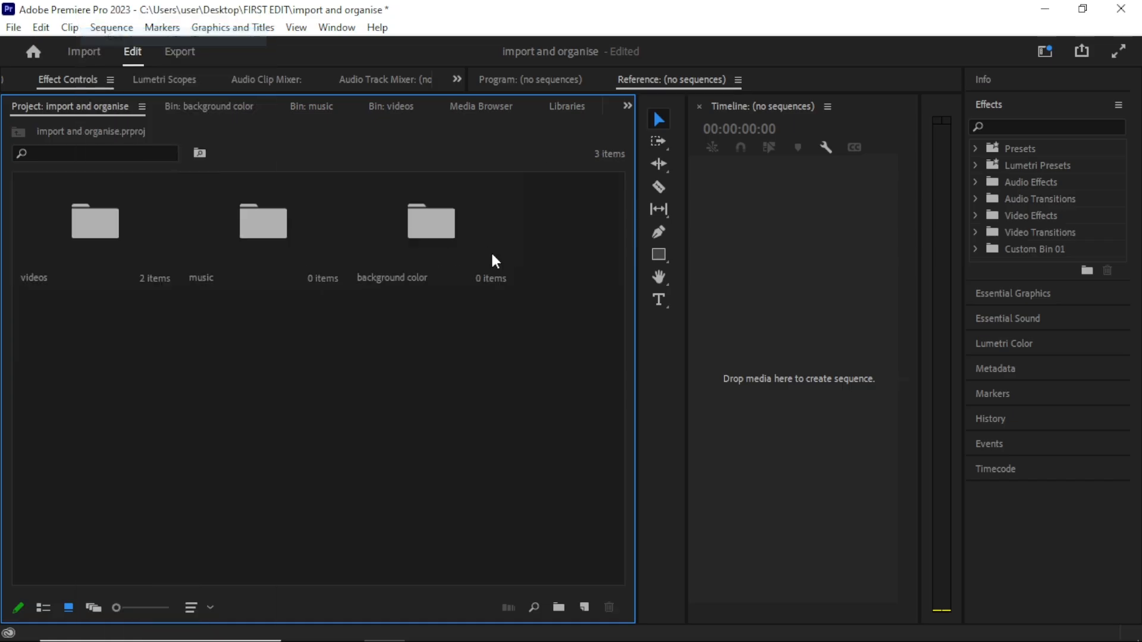
double_click(430, 242)
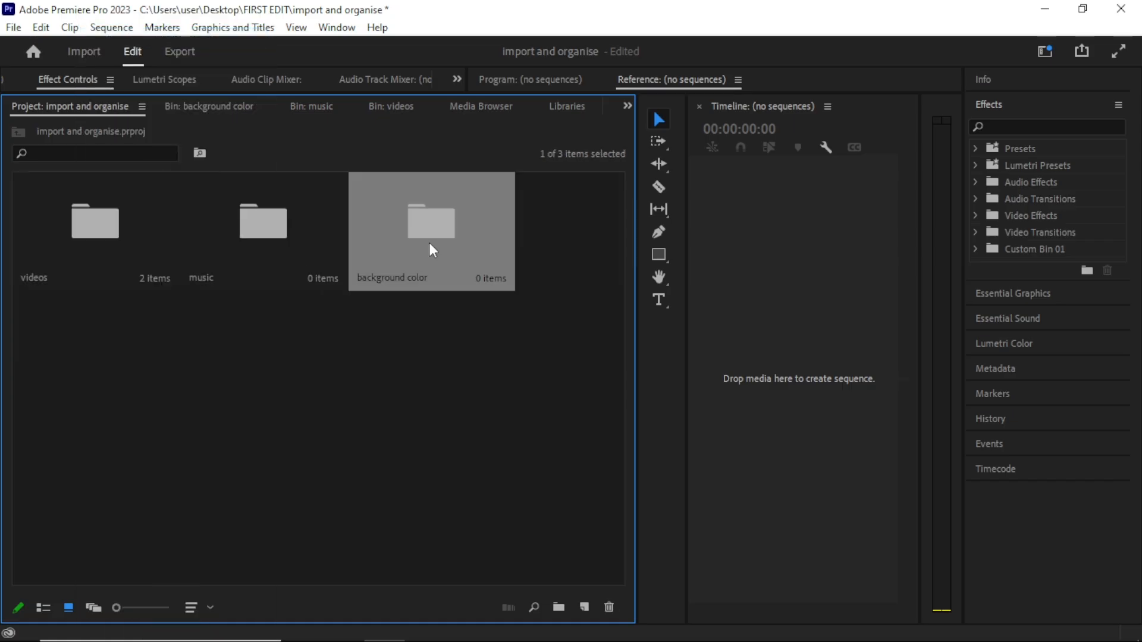
right_click(130, 264)
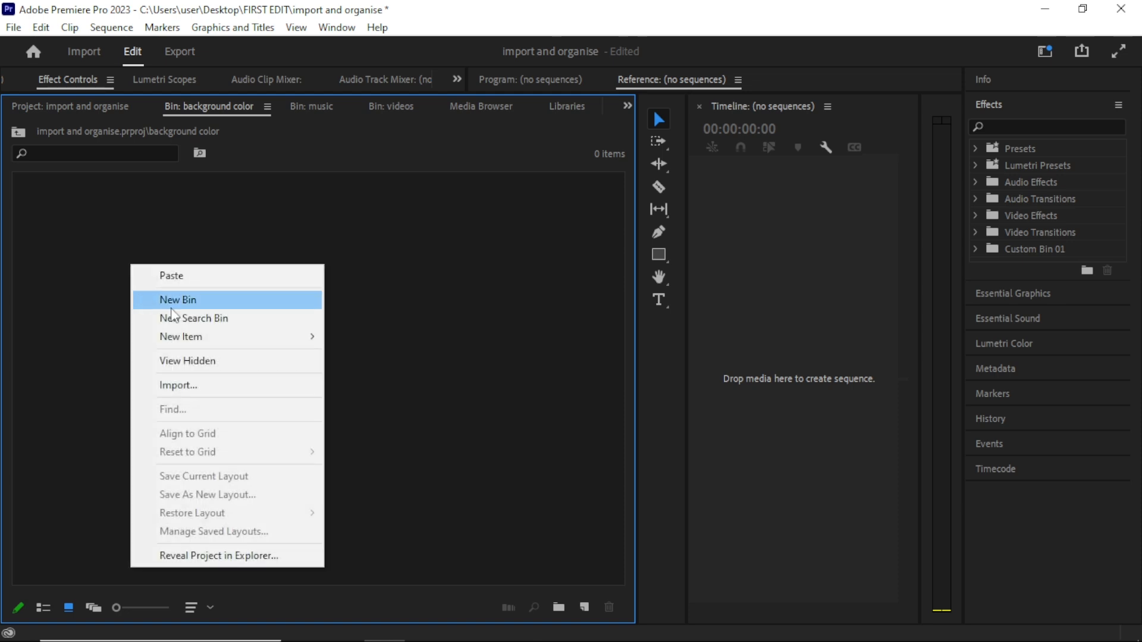
click(187, 279)
Undo the paste of the Color Matte and paste it into the background color bin again.
key(ctrl+z)
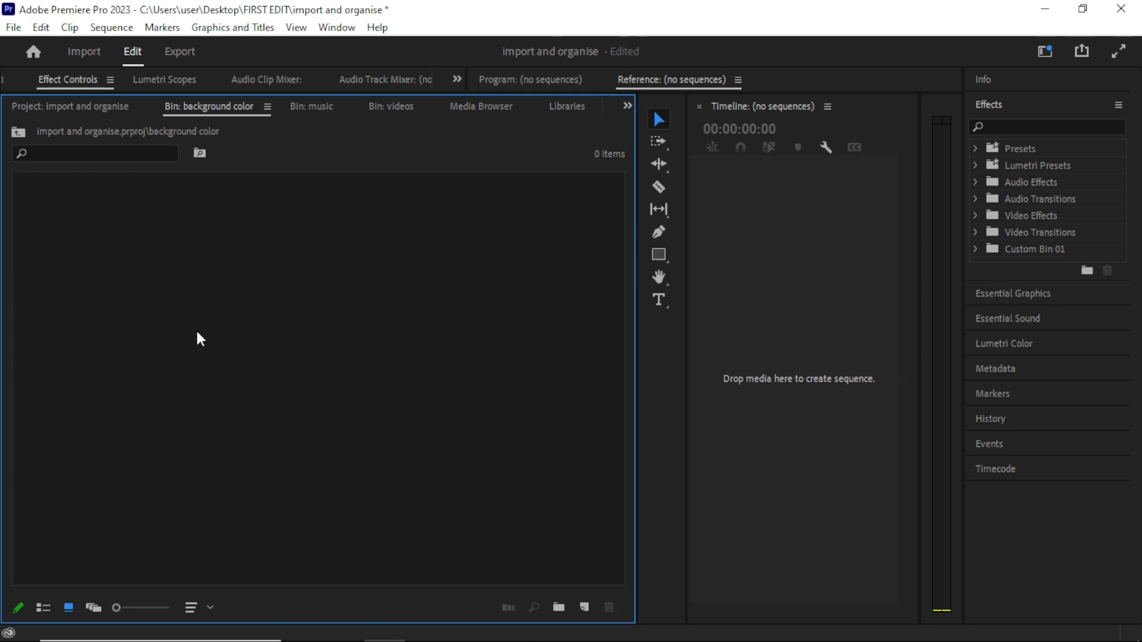
right_click(229, 249)
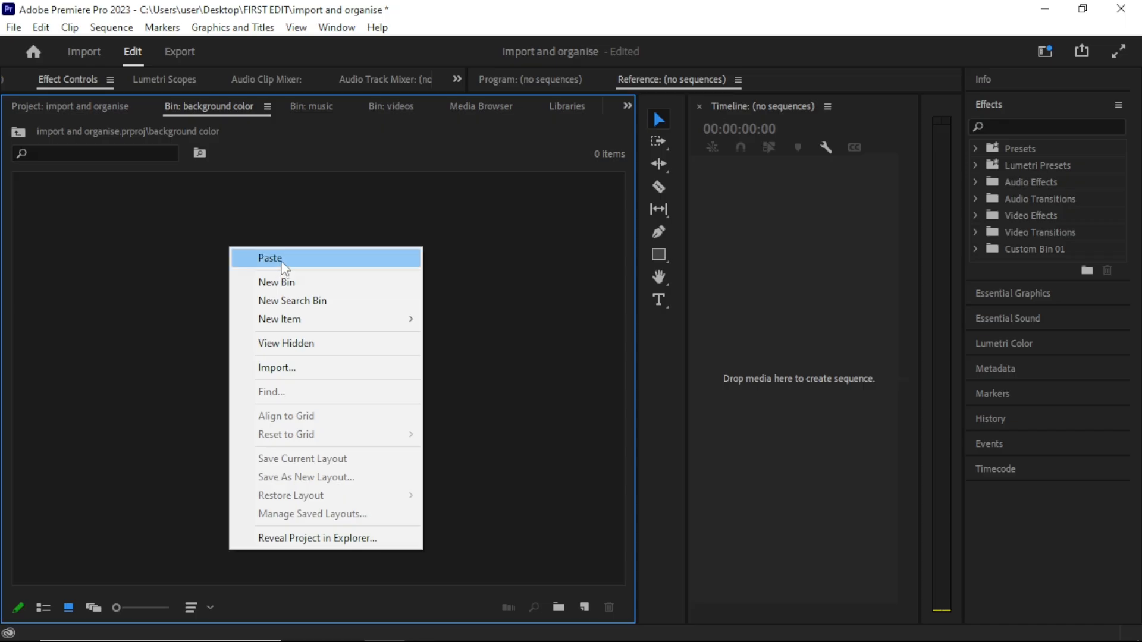
click(282, 262)
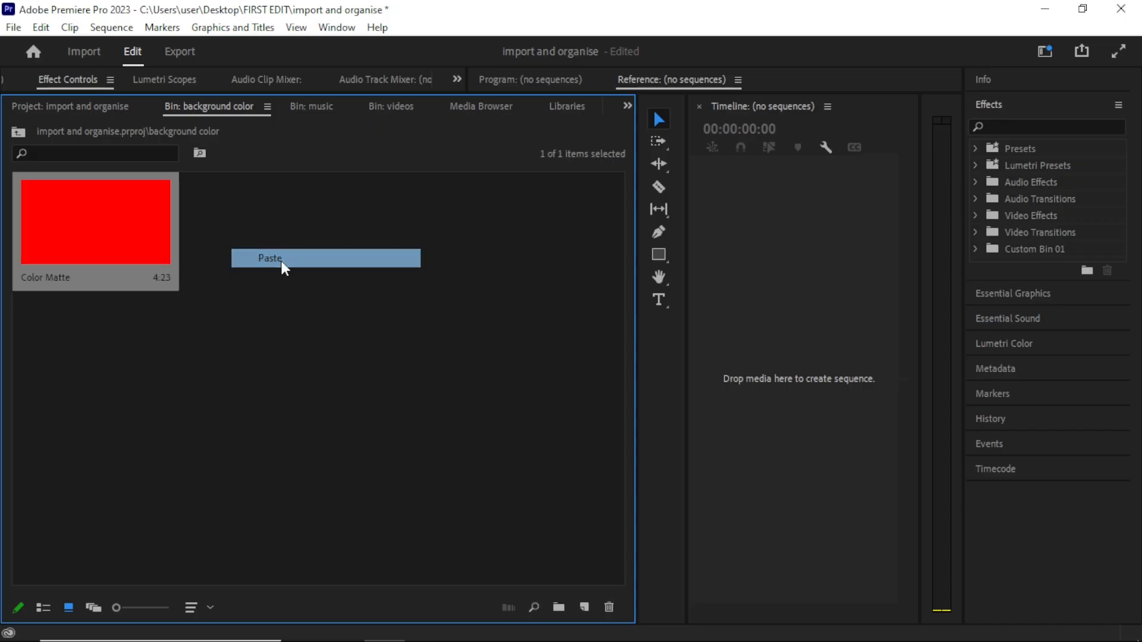
Return to the project root and reset the All Panels workspace to its saved layout.
click(26, 132)
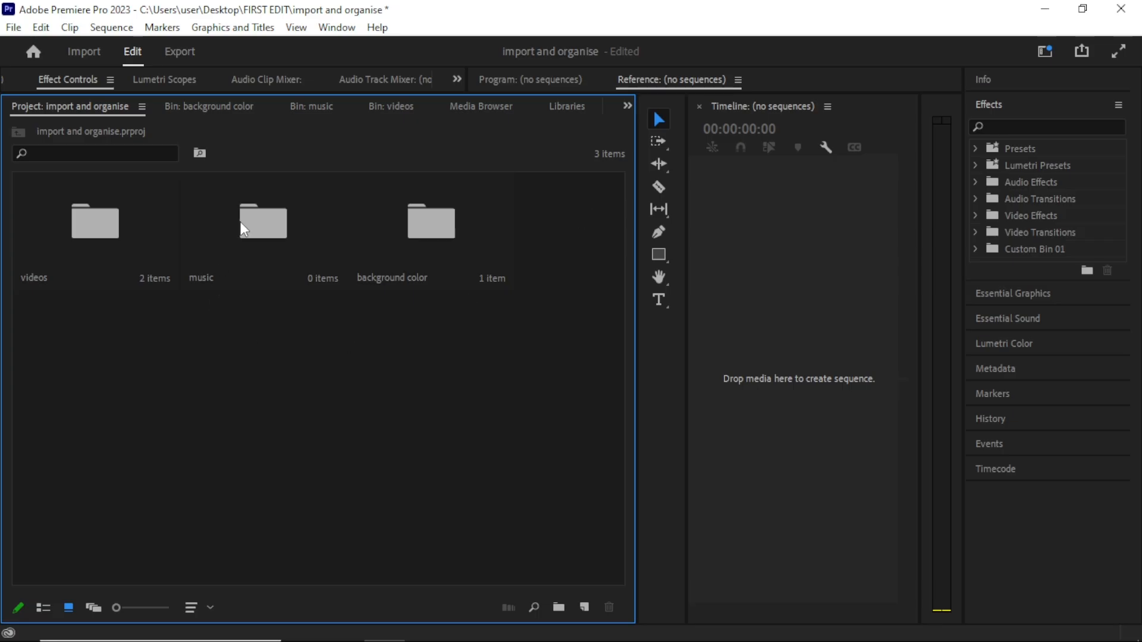
click(337, 28)
mouse_move(415, 48)
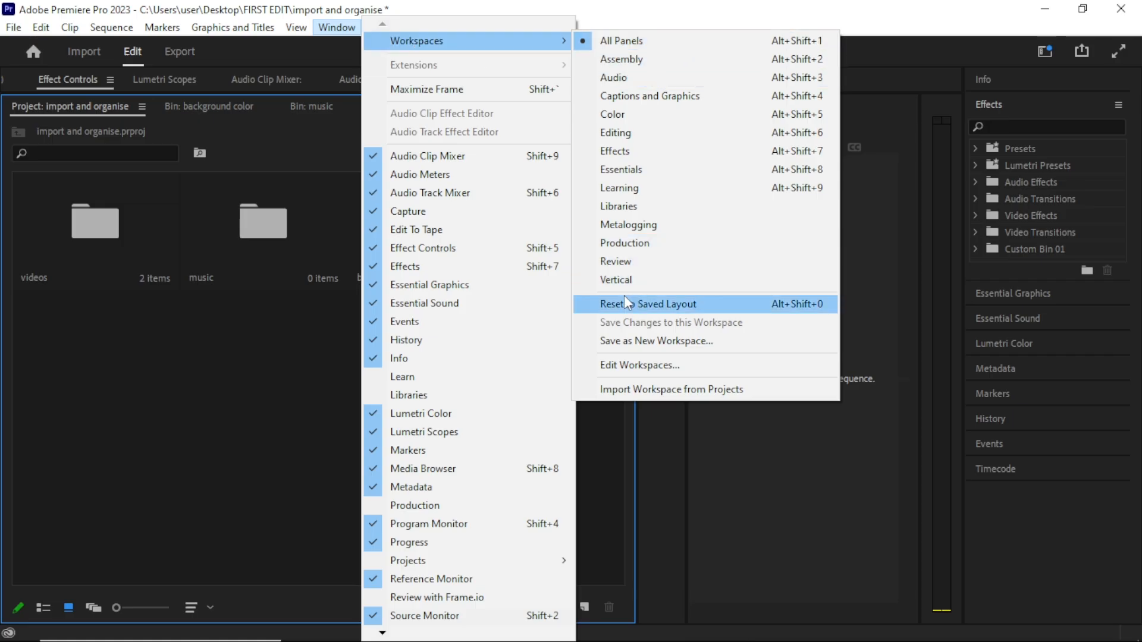
click(666, 304)
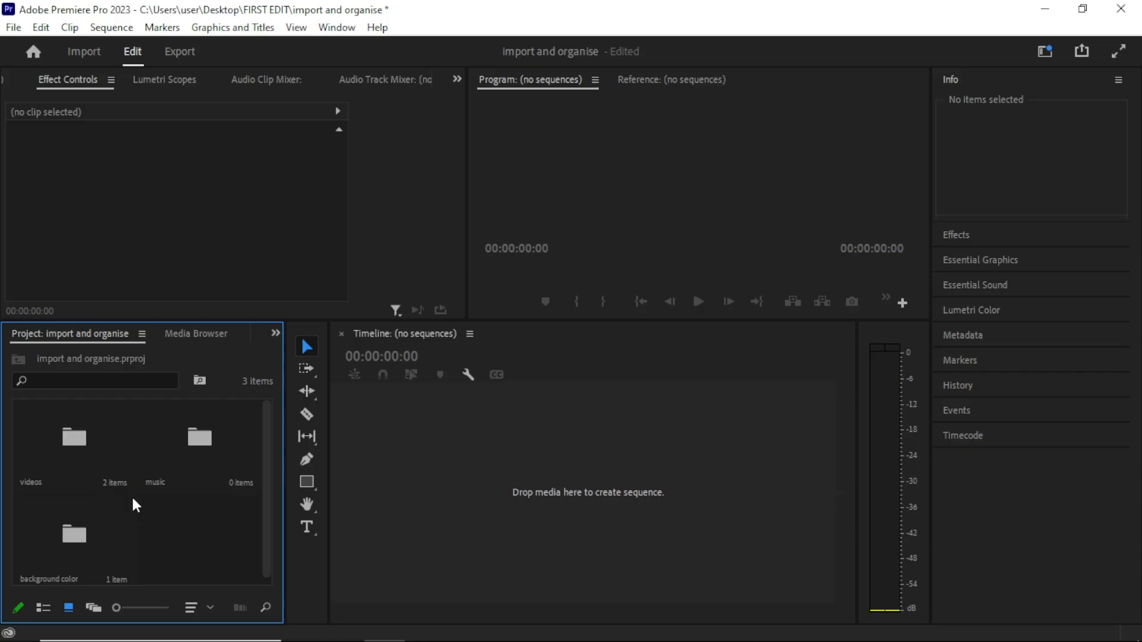
Open the videos bin and examine the properties of DRONE VIDEO 1.mp4, especially its image size, and close them.
double_click(81, 453)
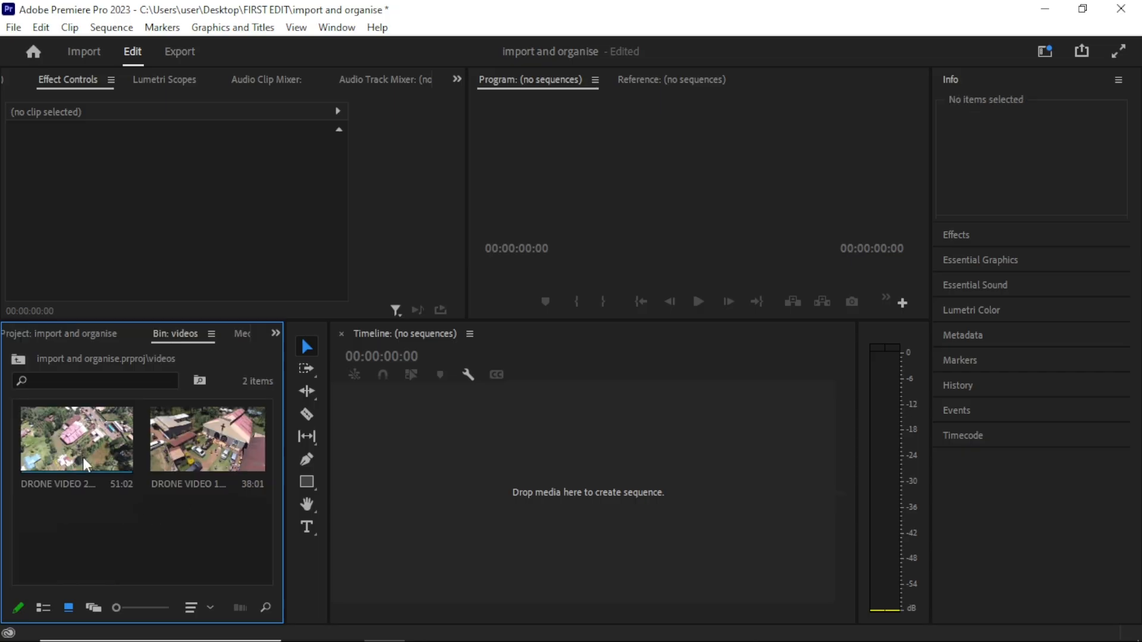
click(187, 451)
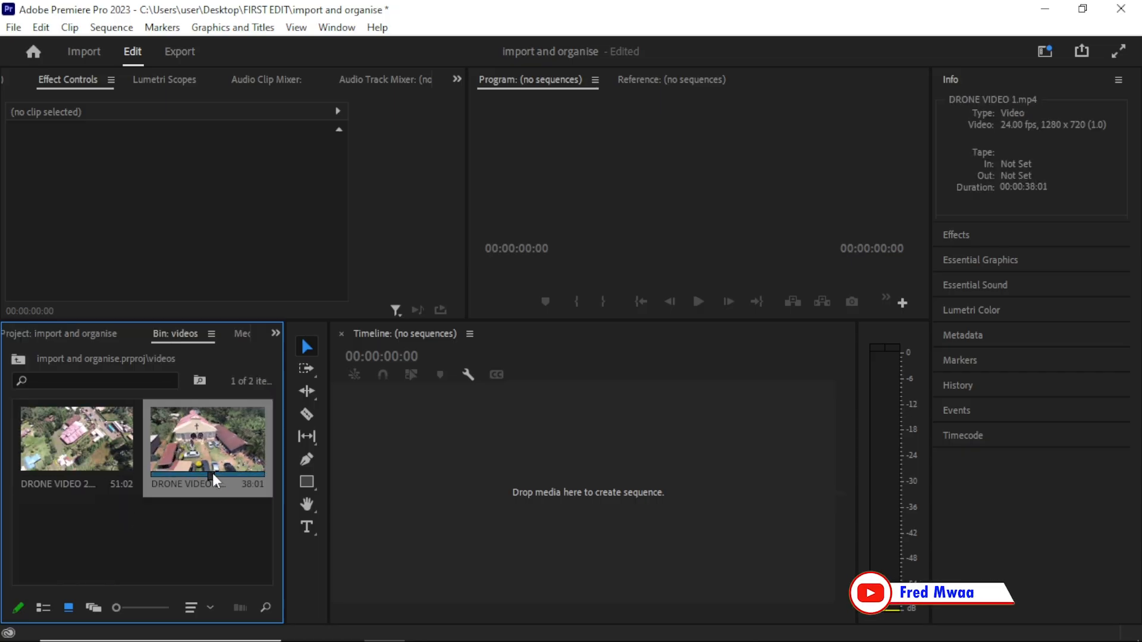
right_click(211, 441)
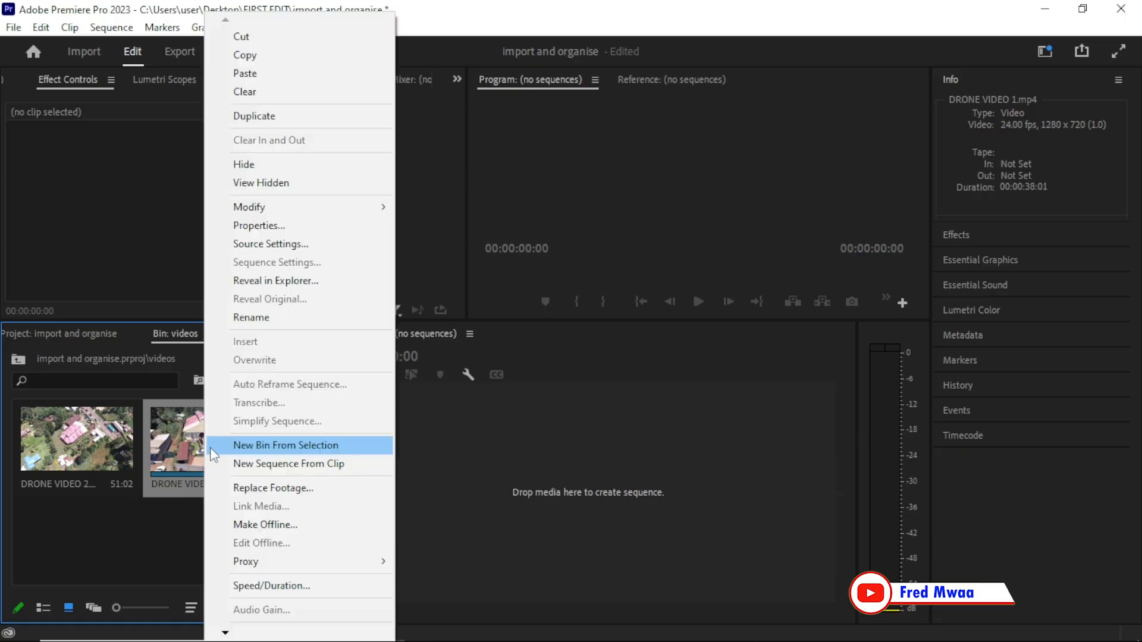
click(257, 226)
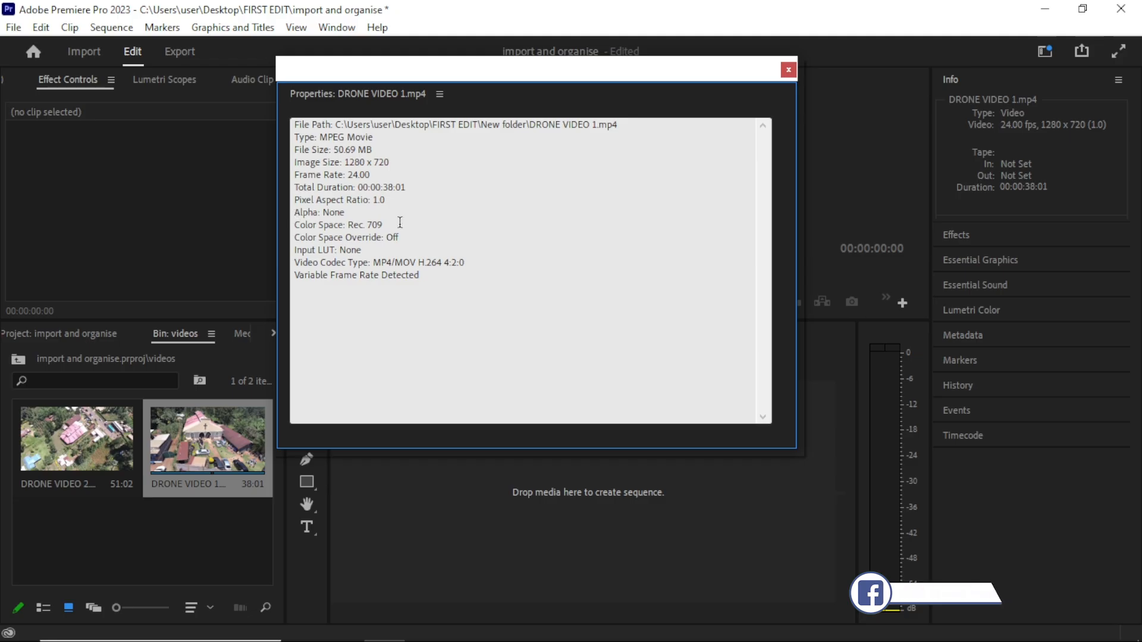
click(362, 162)
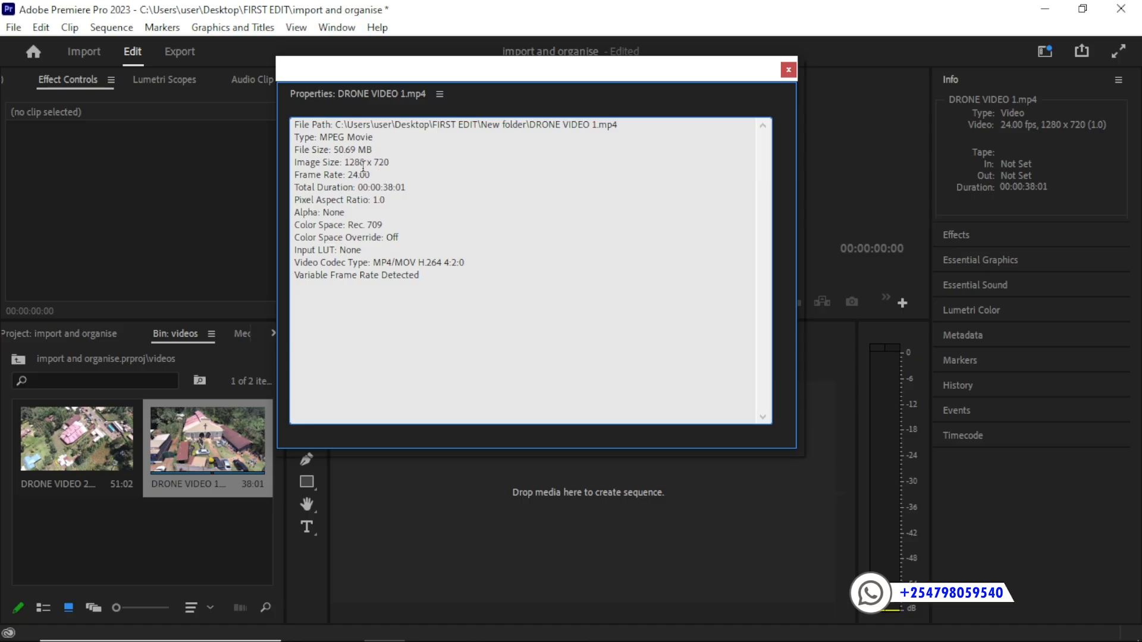
drag(355, 165, 397, 165)
click(337, 164)
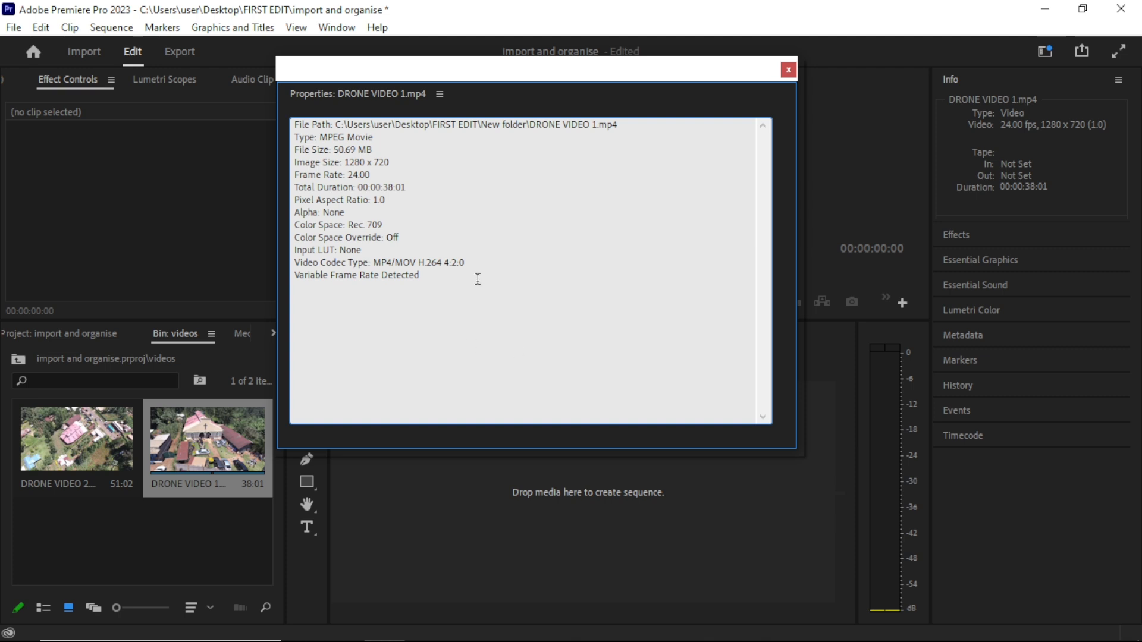
click(789, 71)
Create a sequence from DRONE VIDEO 1.mp4 by placing the clip in the empty timeline.
click(453, 437)
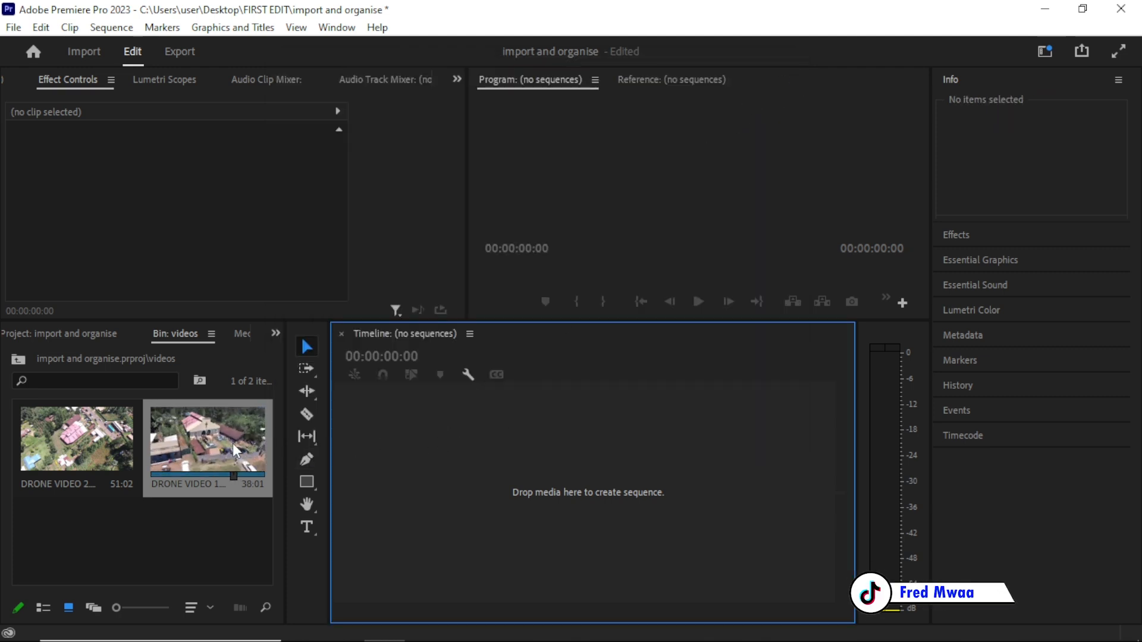
drag(226, 453, 605, 477)
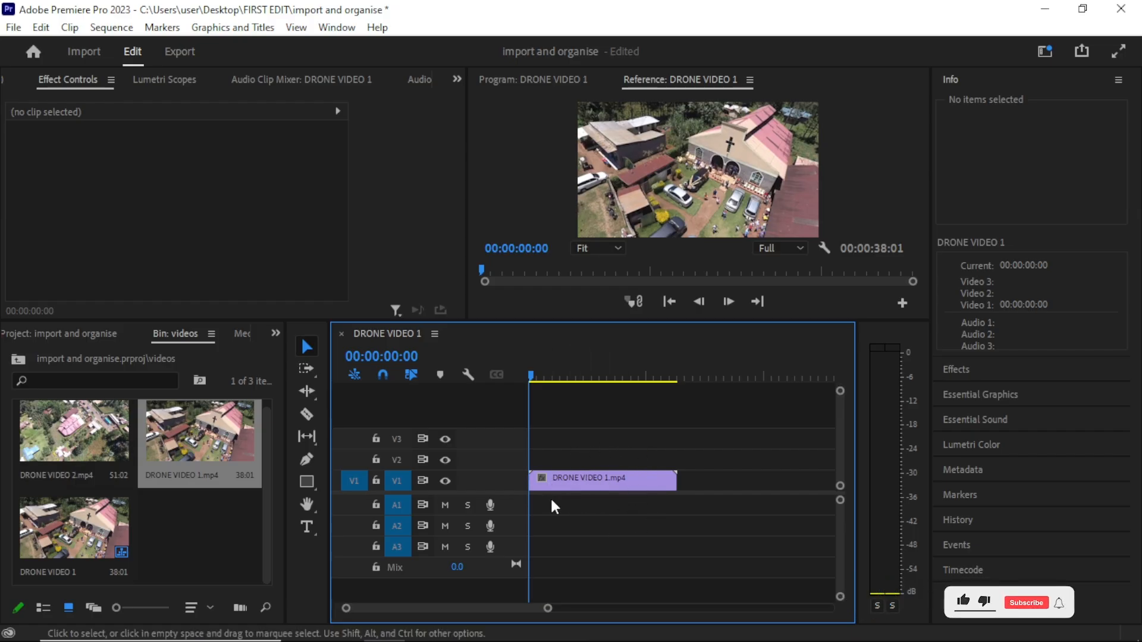
Examine the properties of the DRONE VIDEO 1.mp4 clip in the timeline, especially its image size, and close them.
click(569, 480)
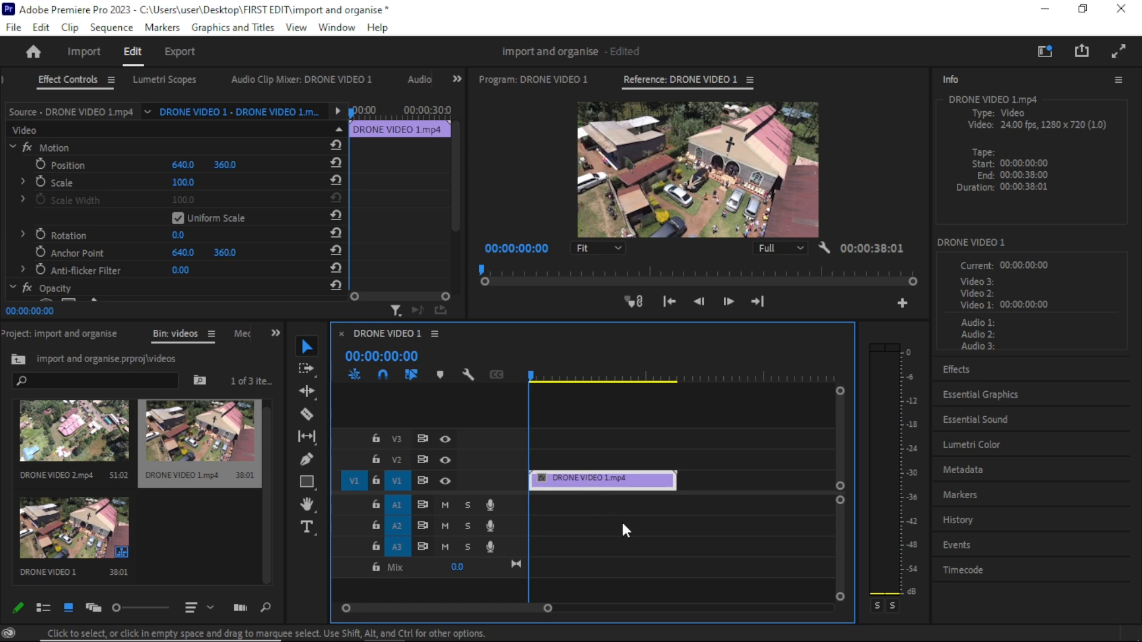
right_click(596, 480)
mouse_move(629, 634)
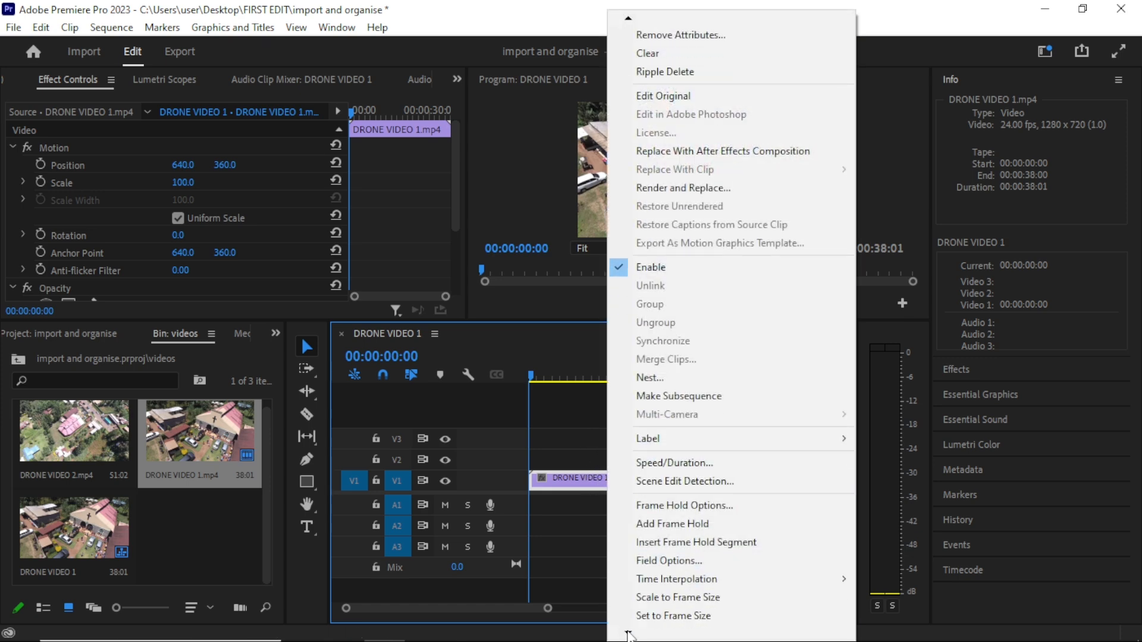
click(642, 636)
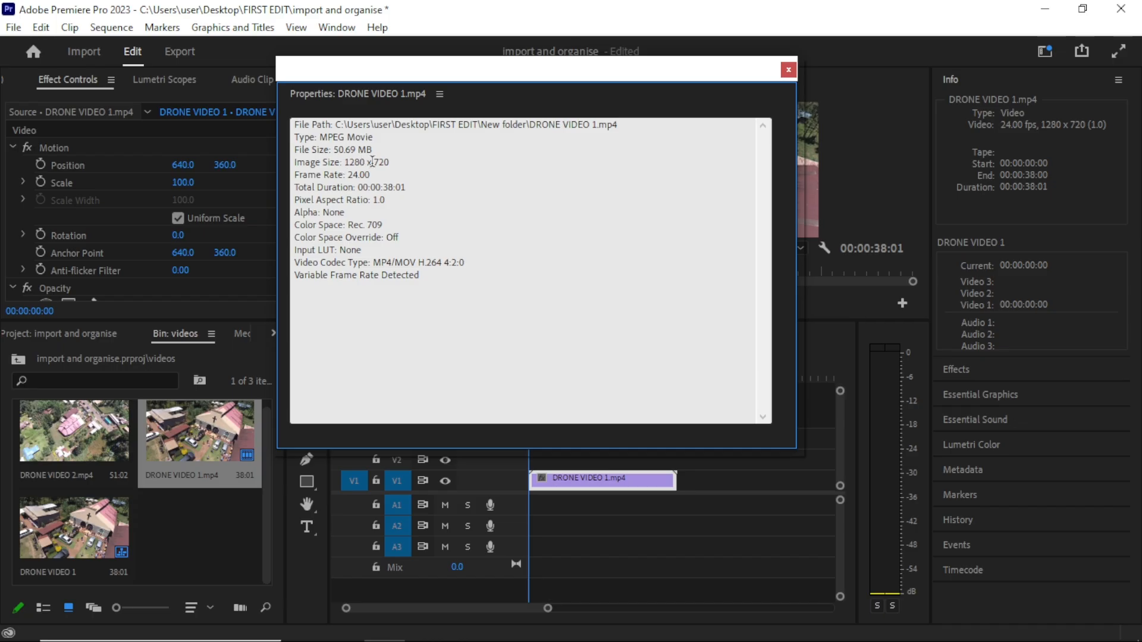
click(787, 71)
Check the frame size in the settings of the DRONE VIDEO 1 sequence and close them without changes.
click(559, 376)
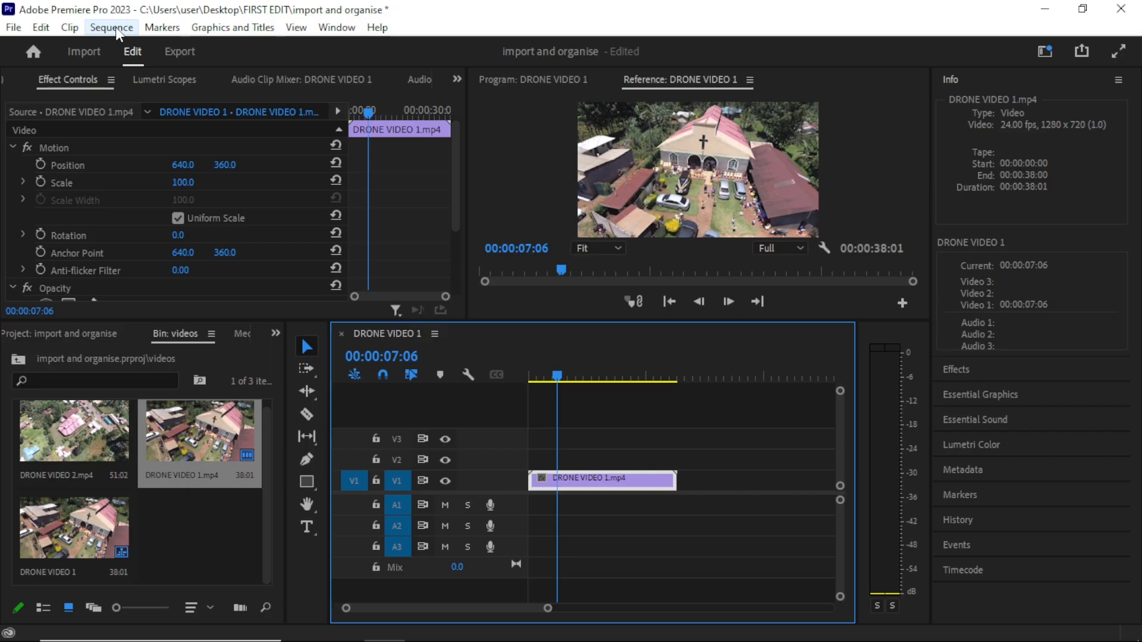
click(116, 27)
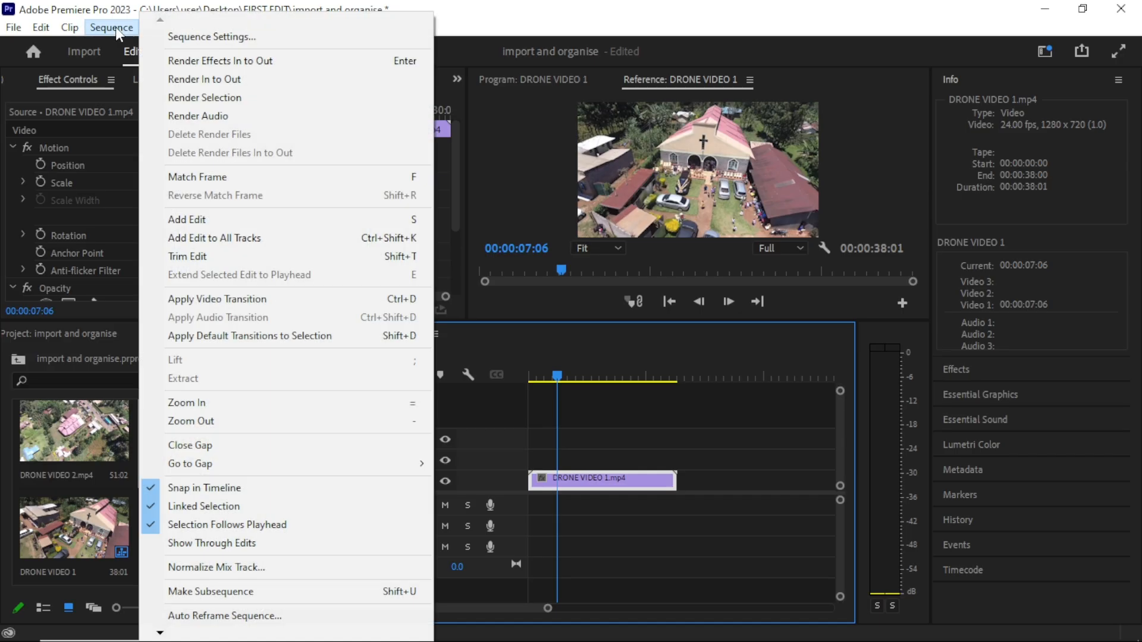
click(204, 40)
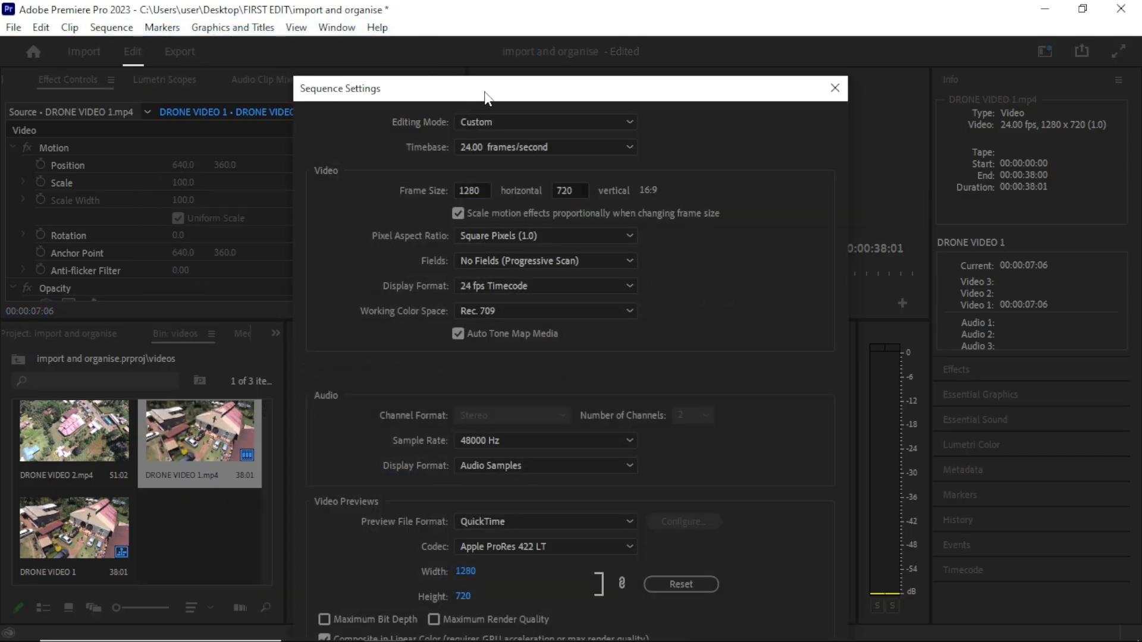
drag(487, 97, 445, 37)
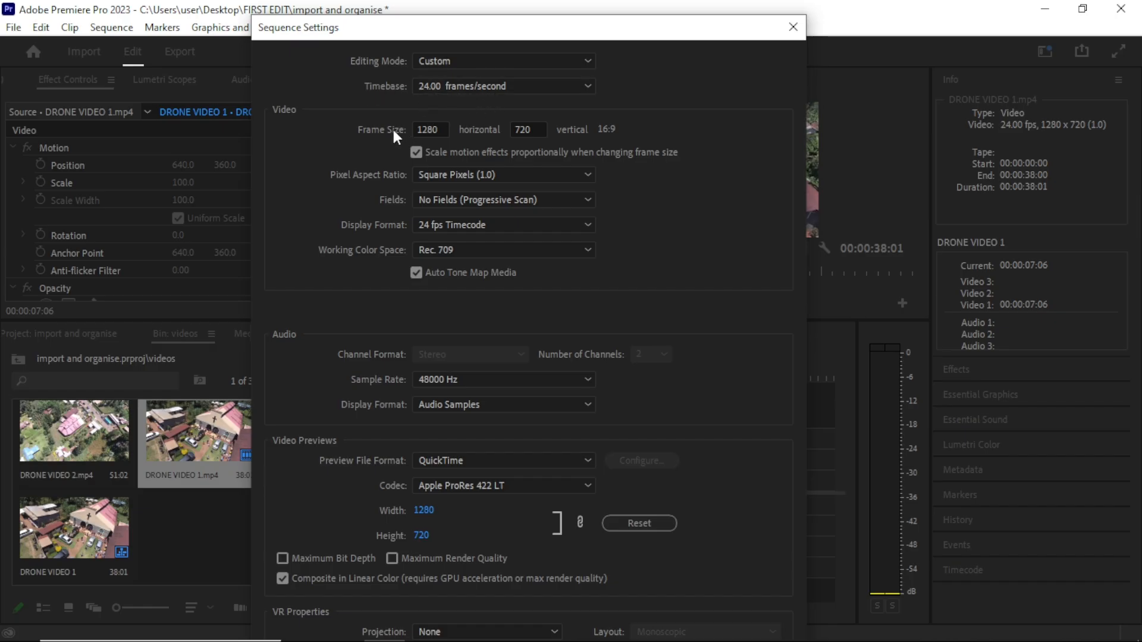
click(439, 129)
click(526, 129)
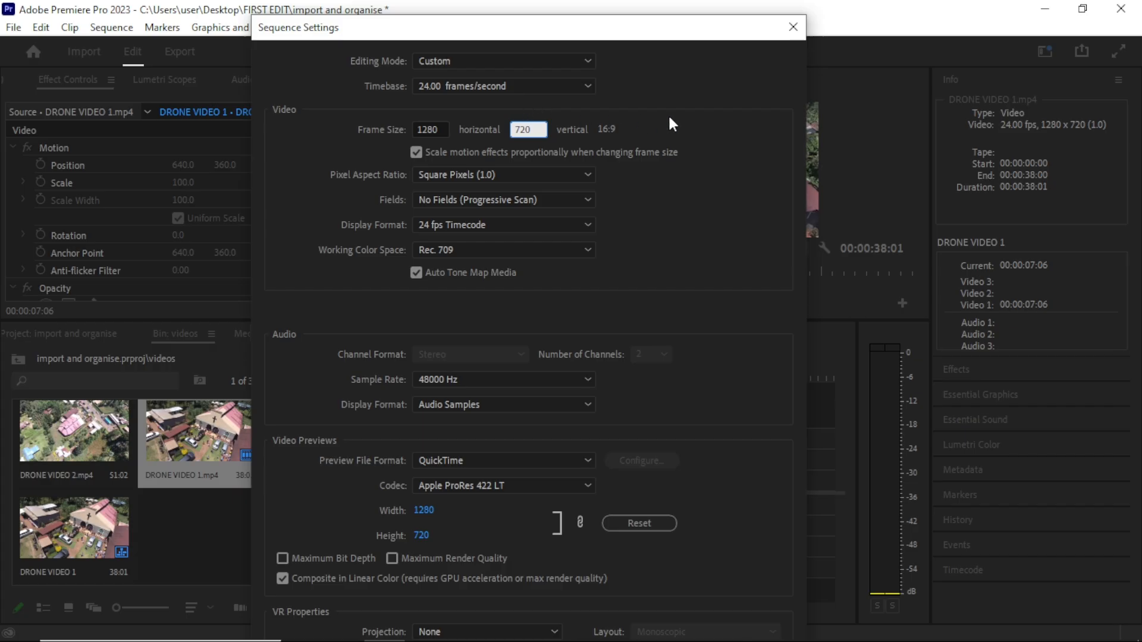
click(793, 27)
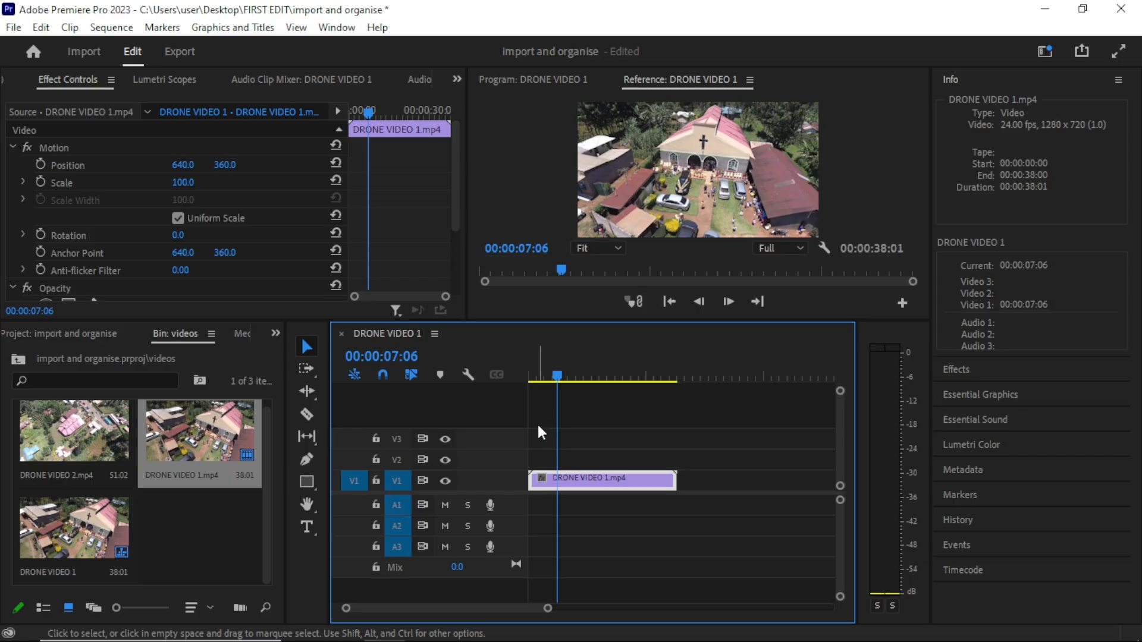
Scrub through the DRONE VIDEO 1 sequence to 00:00:16:00 and zoom the timeline out.
key(=)
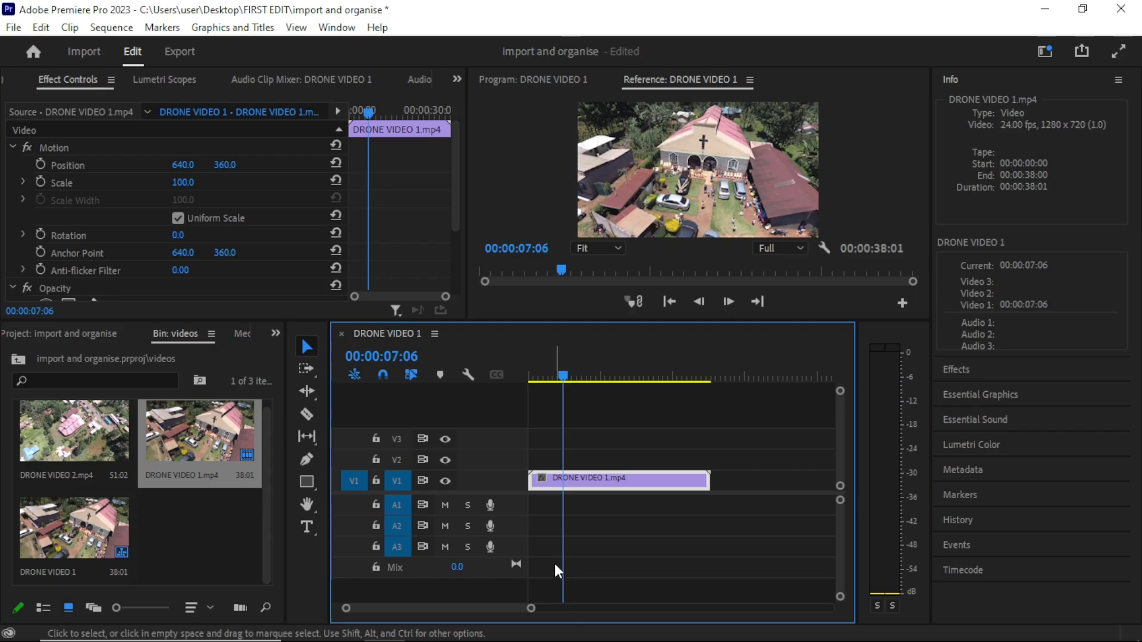
drag(594, 381, 615, 407)
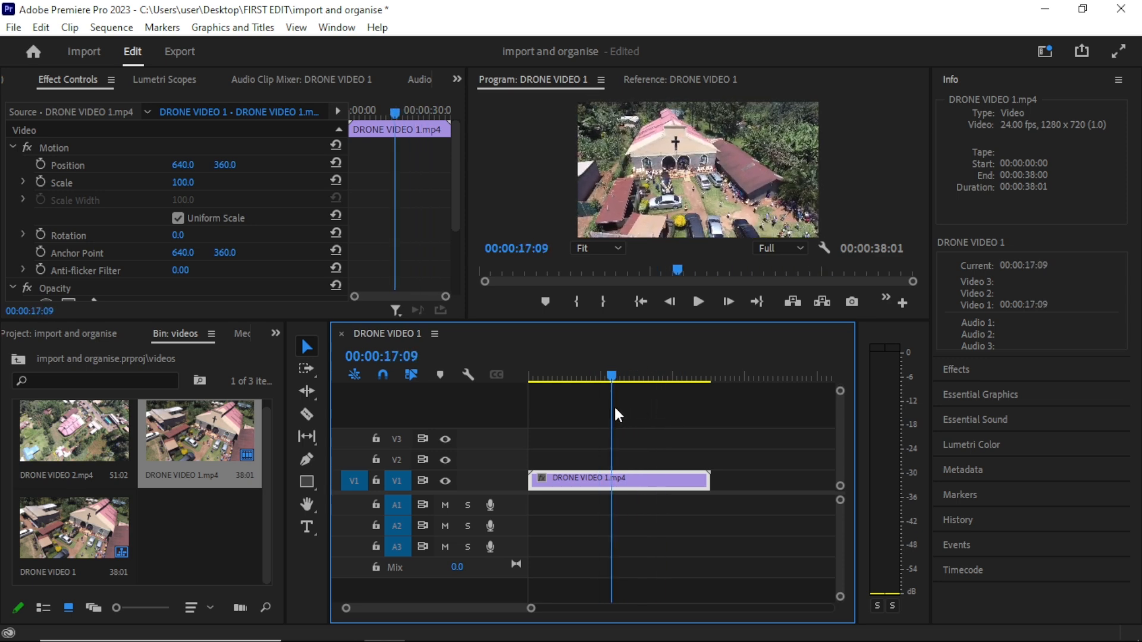
drag(615, 409, 558, 397)
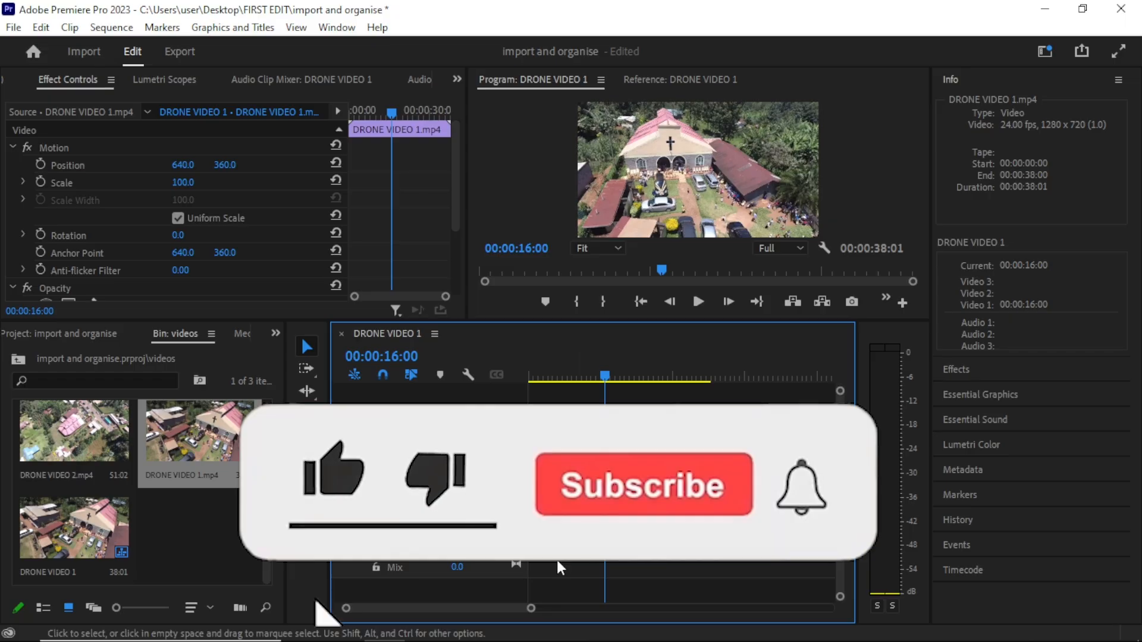
drag(533, 614, 574, 615)
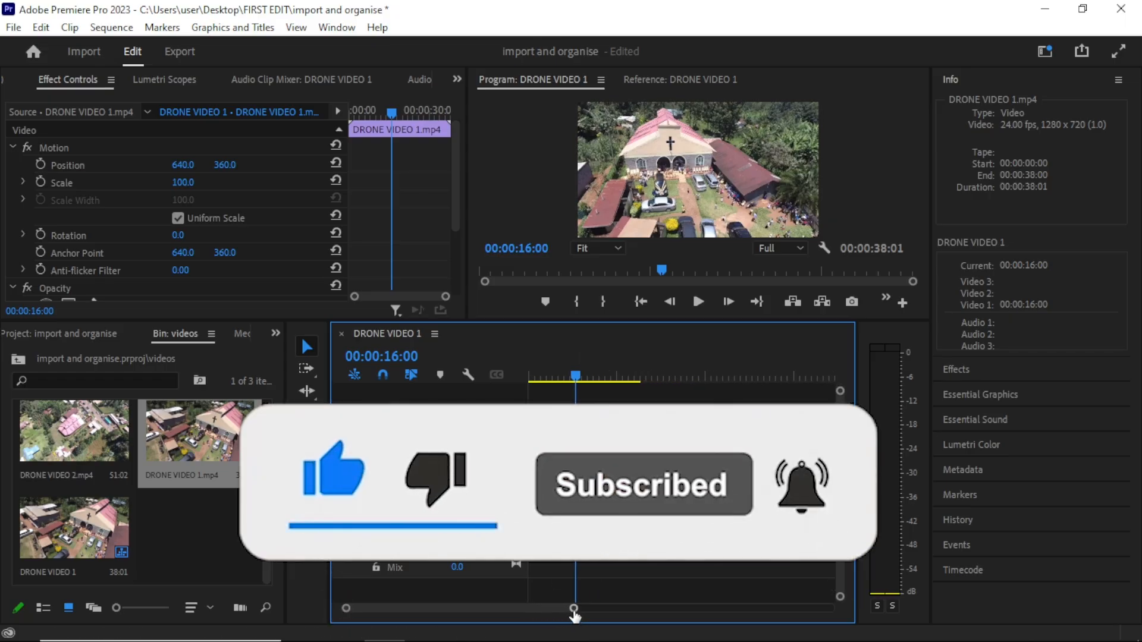